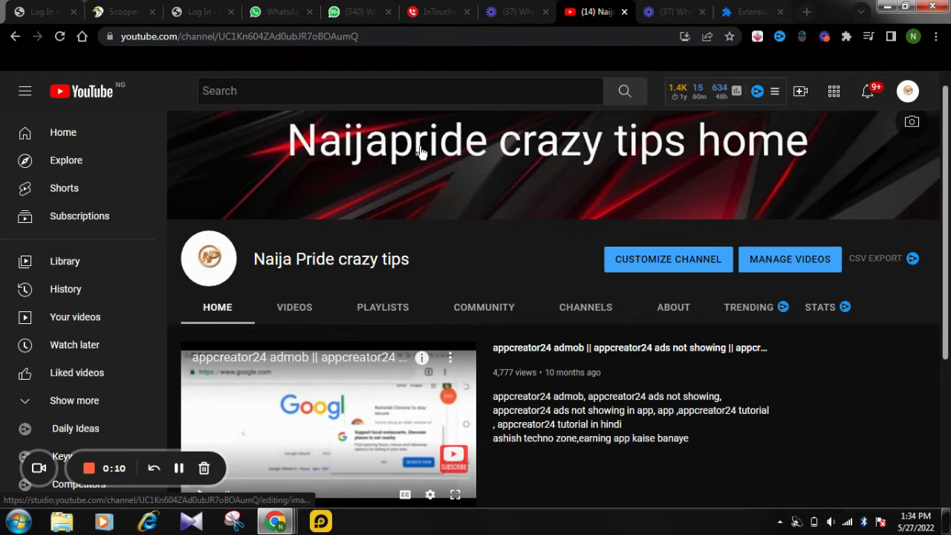
Open the channel's list of uploaded videos and browse through the older uploads.
scroll(722, 248, "down", 3)
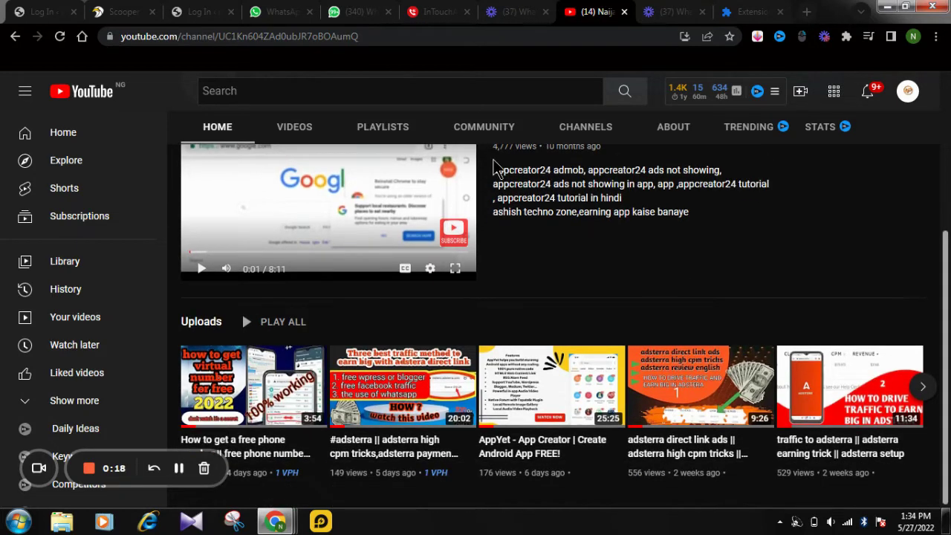
left_click(304, 130)
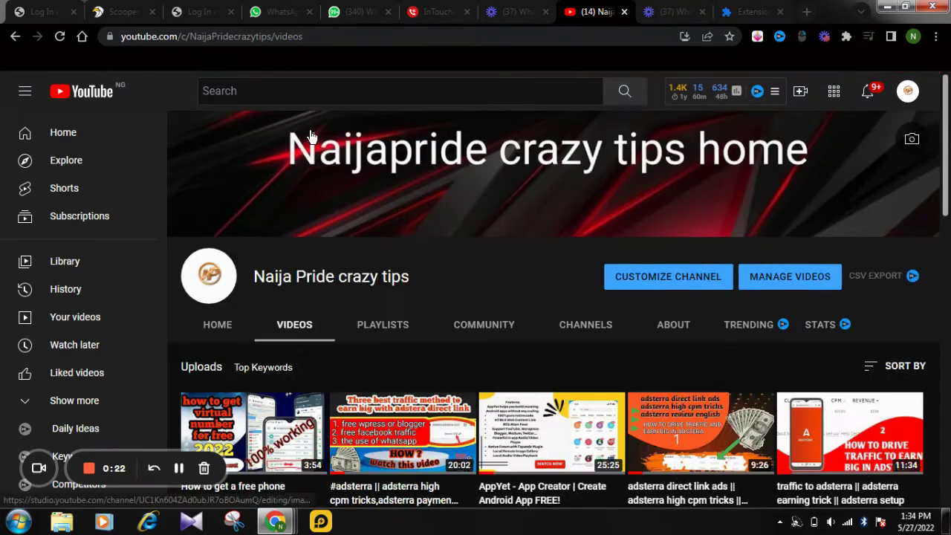
scroll(653, 371, "down", 3)
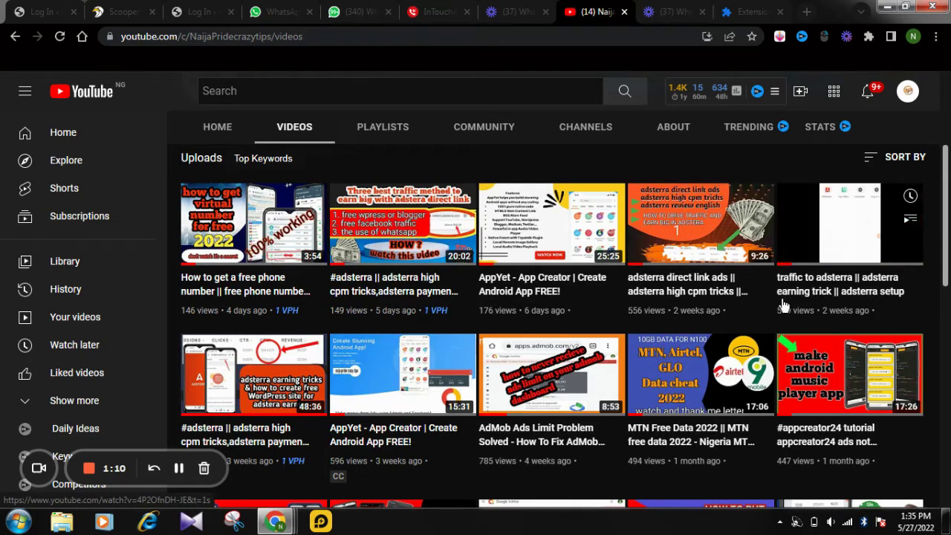
scroll(587, 468, "down", 2)
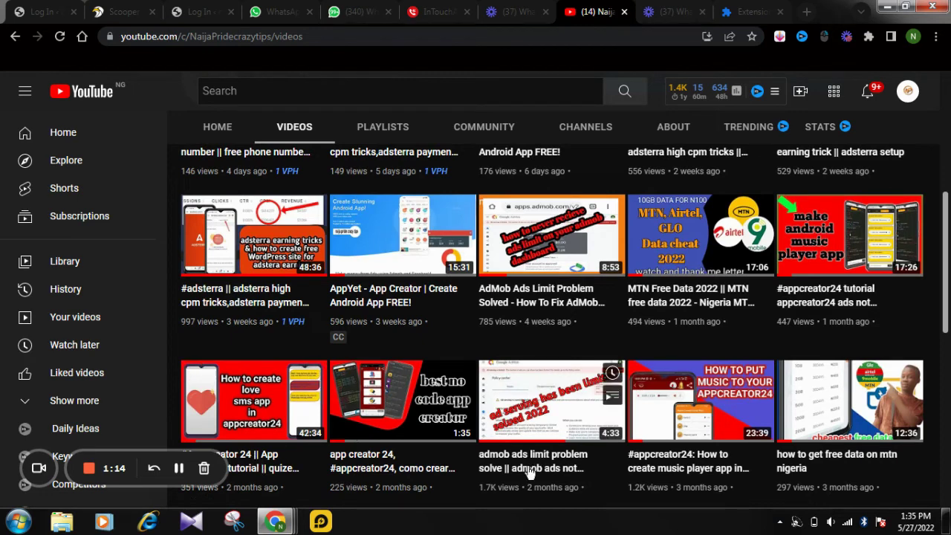
scroll(682, 399, "down", 1)
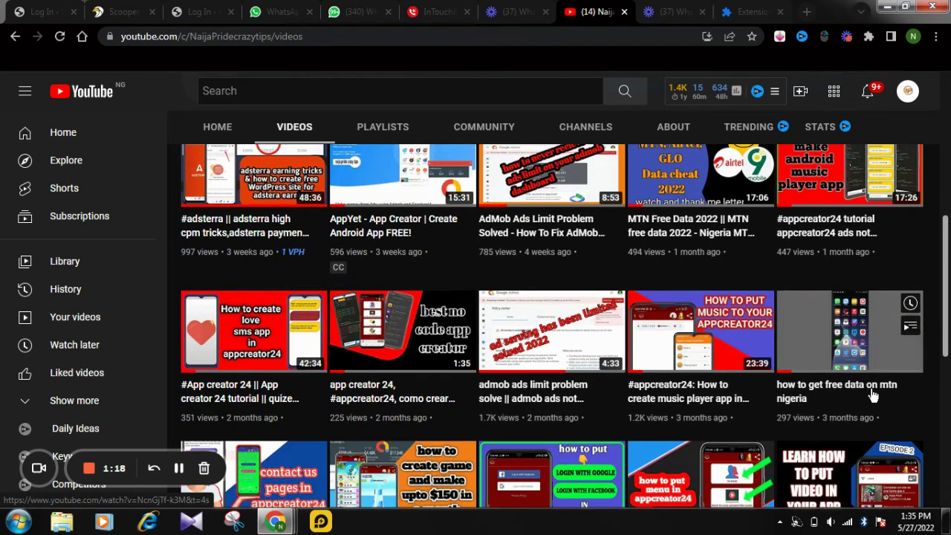
scroll(706, 494, "down", 3)
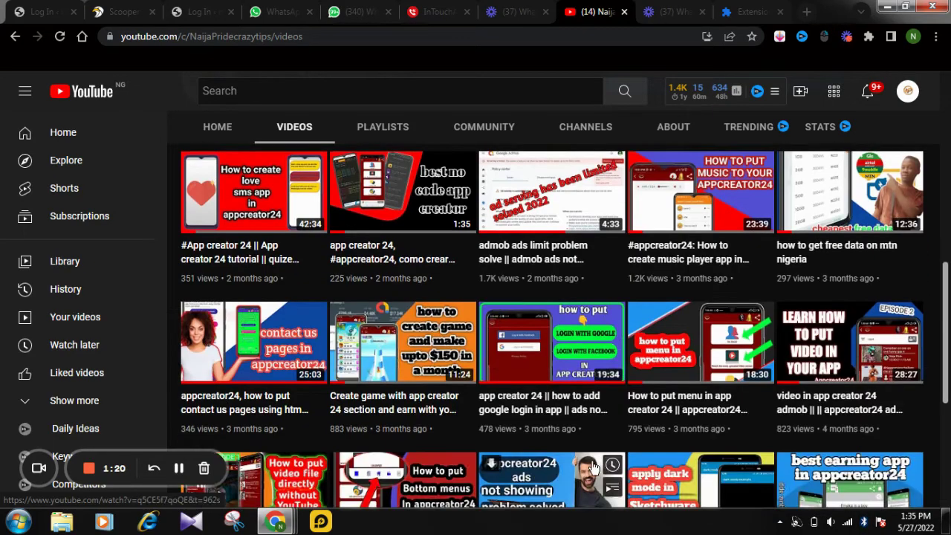
scroll(706, 494, "down", 3)
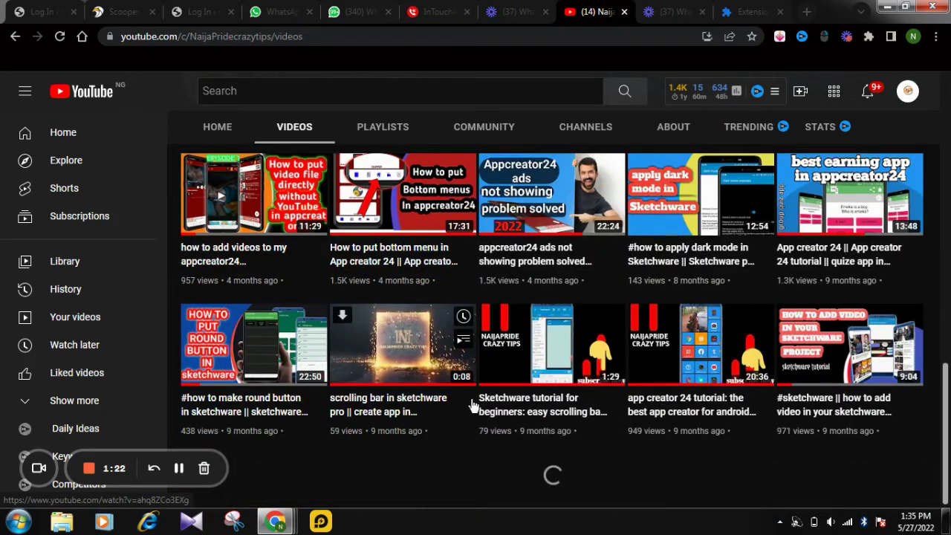
scroll(505, 412, "up", 5)
scroll(516, 420, "up", 5)
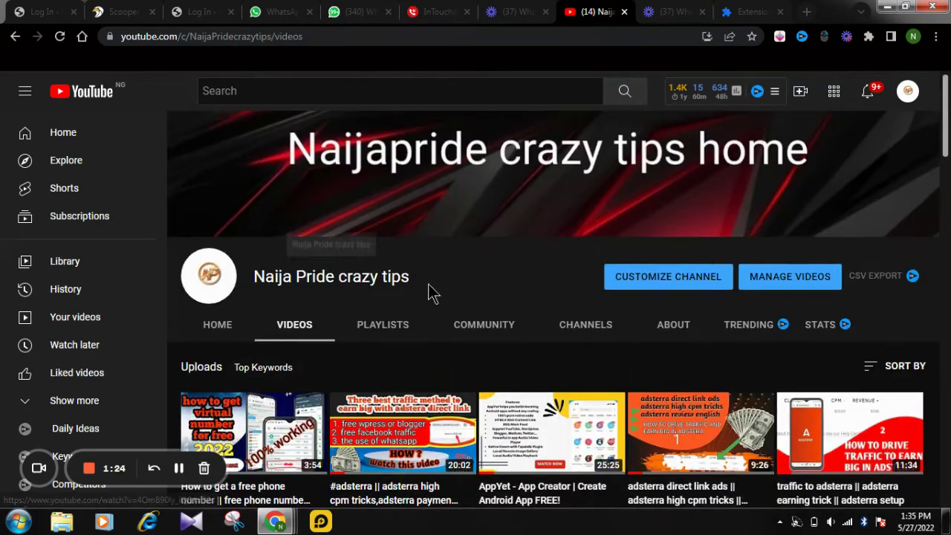
Review the most recent uploads on the channel, including the free phone number and Adsterra videos.
scroll(480, 322, "down", 1)
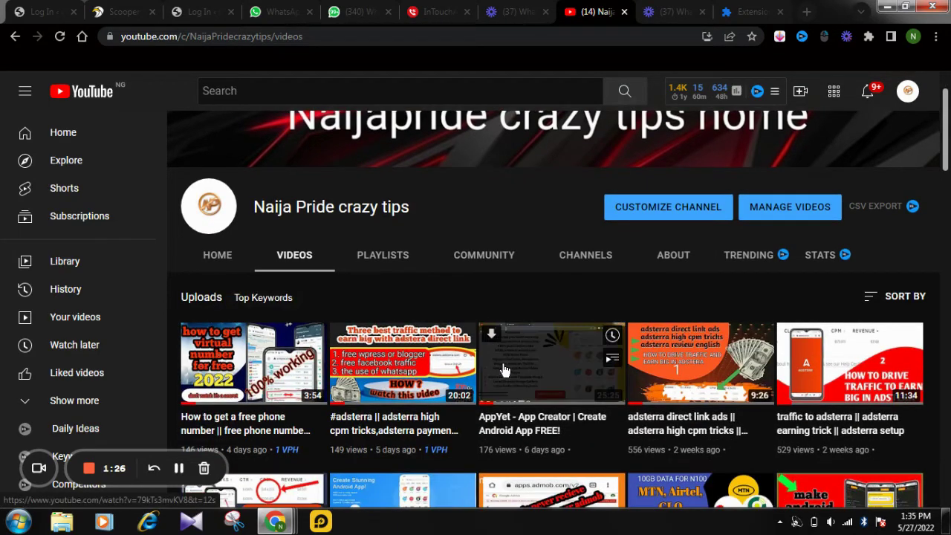
scroll(502, 369, "down", 2)
scroll(431, 312, "up", 3)
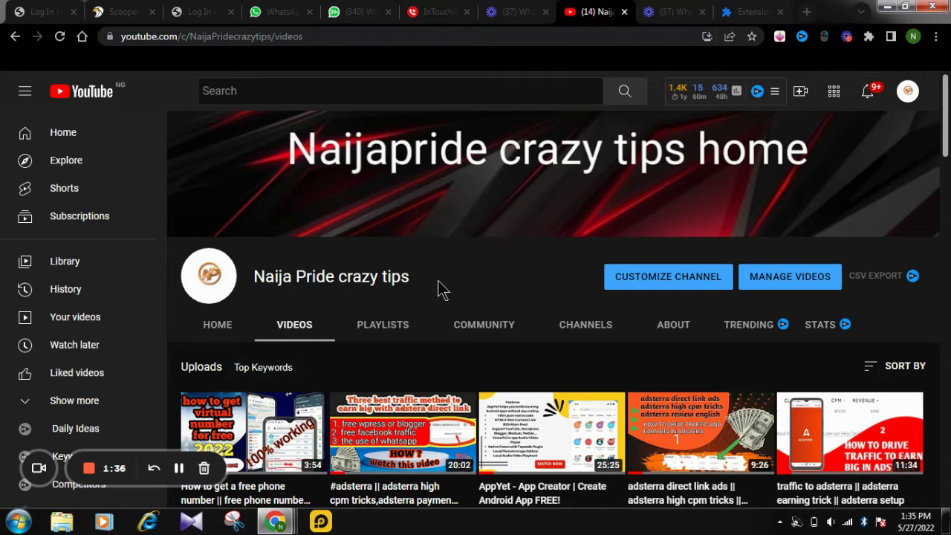
scroll(446, 344, "down", 1)
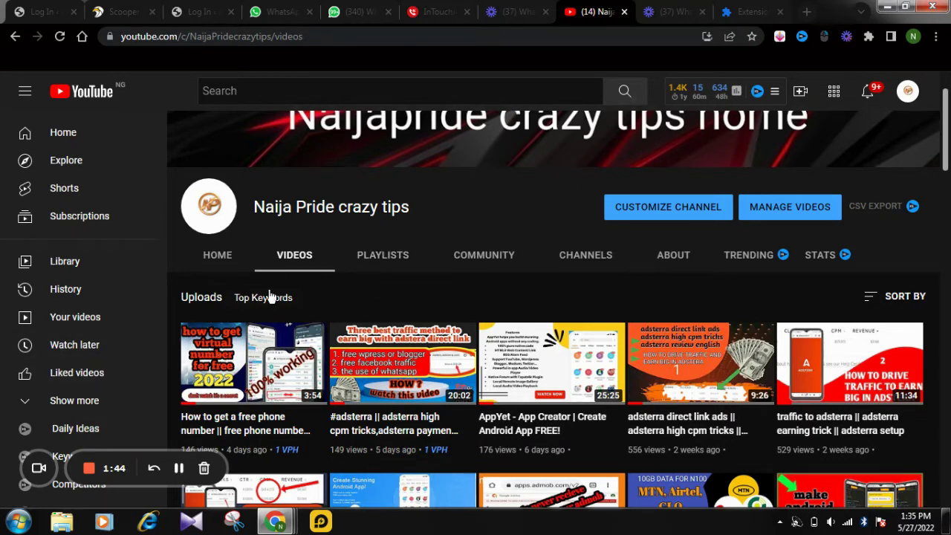
mouse_move(219, 430)
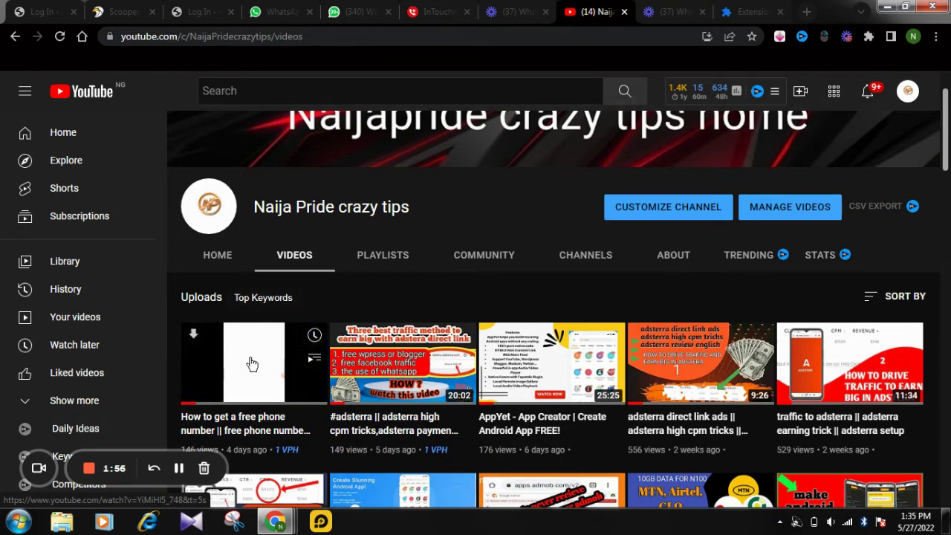
scroll(229, 245, "down", 2)
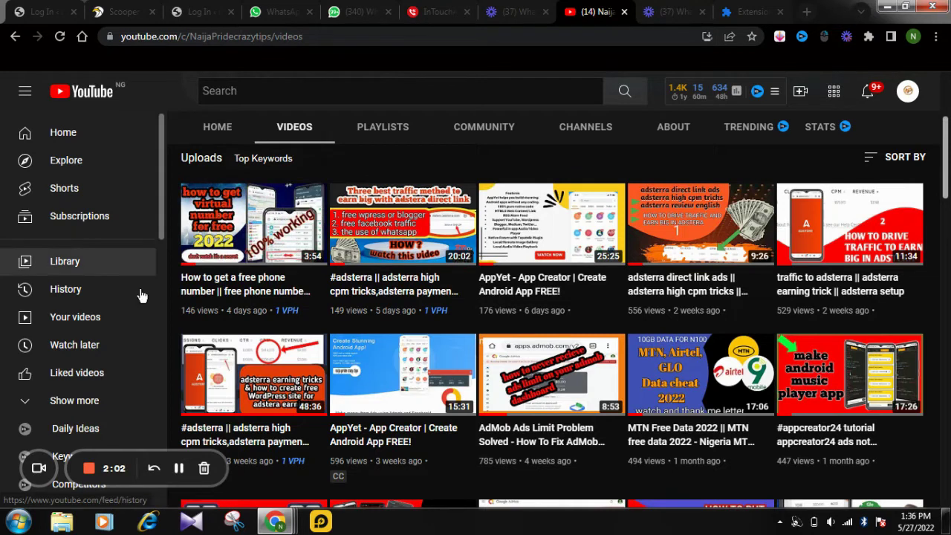
mouse_move(291, 379)
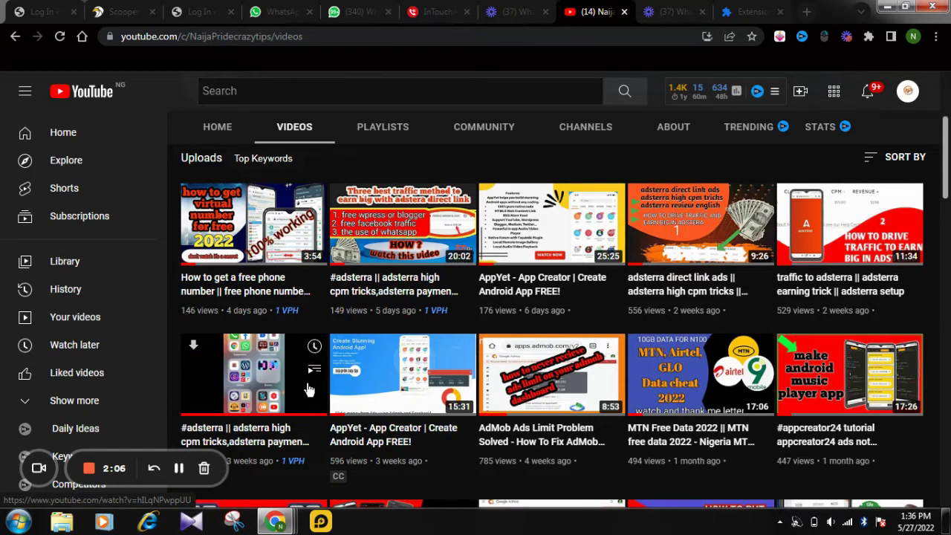
scroll(310, 390, "up", 2)
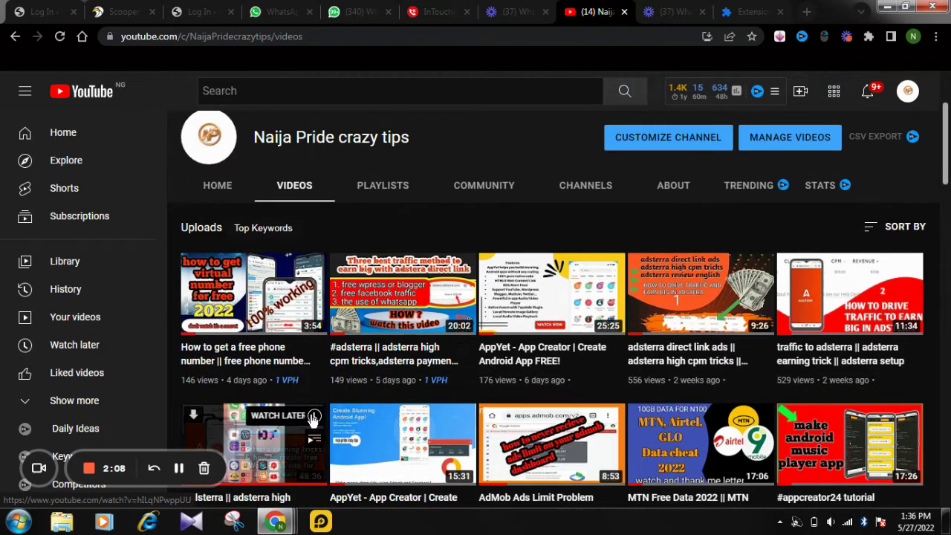
mouse_move(199, 303)
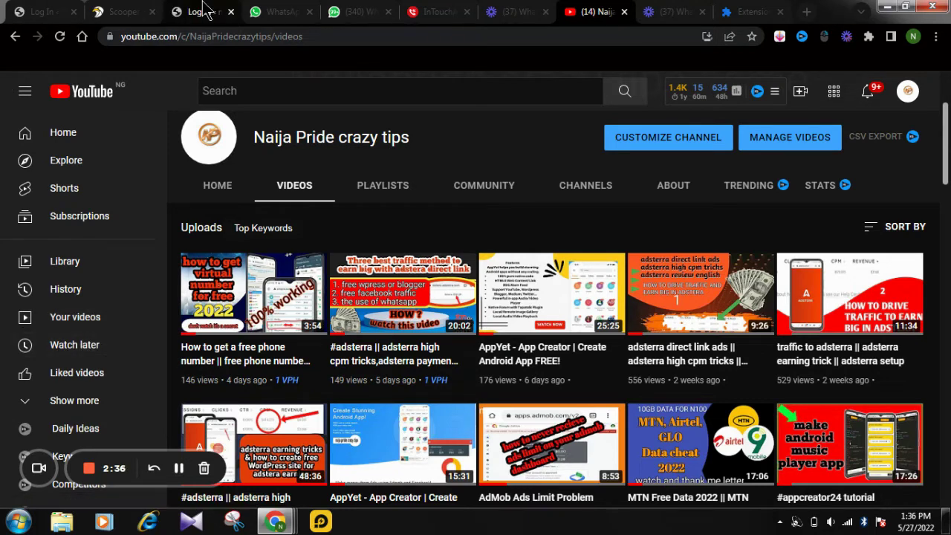
Switch to WhatsApp Web and look through the chat list of unsaved contacts.
left_click(344, 20)
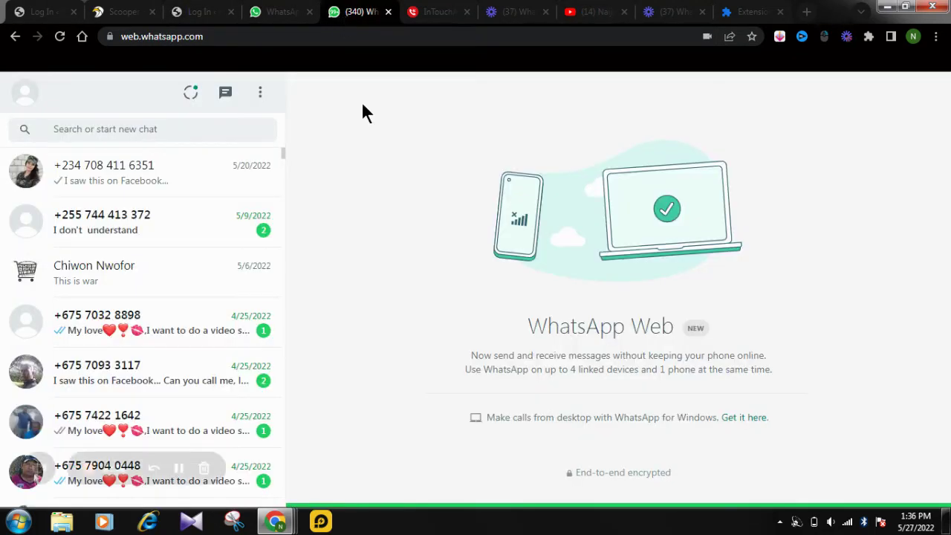
scroll(144, 300, "down", 1)
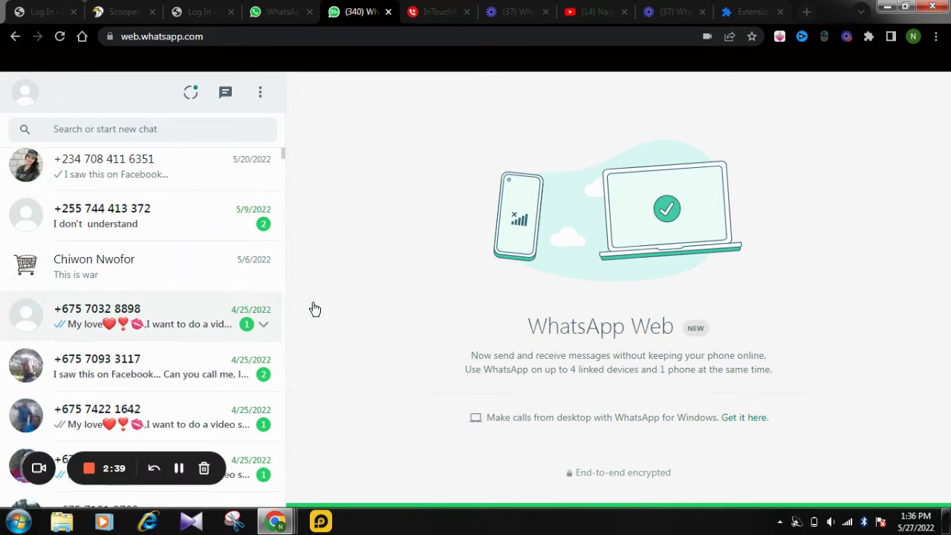
scroll(267, 238, "down", 5)
scroll(204, 297, "down", 4)
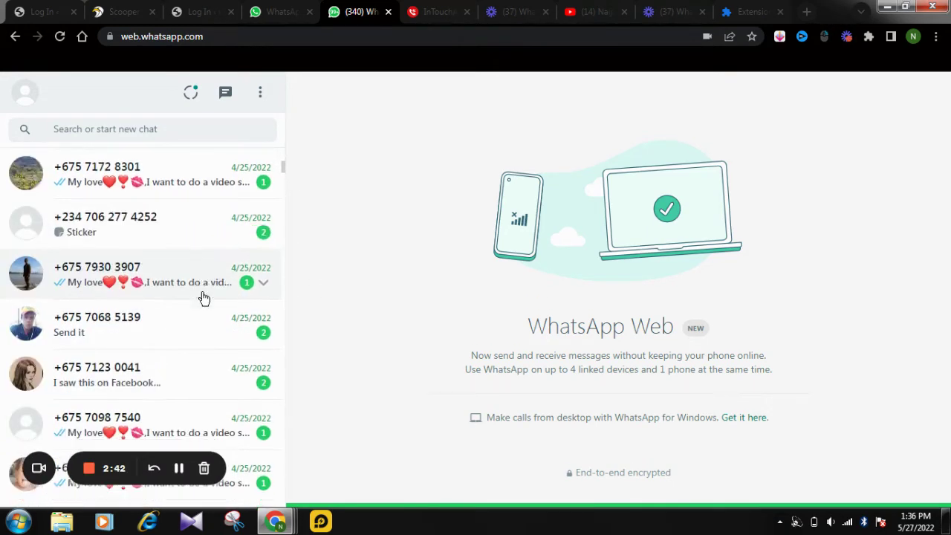
scroll(203, 297, "down", 5)
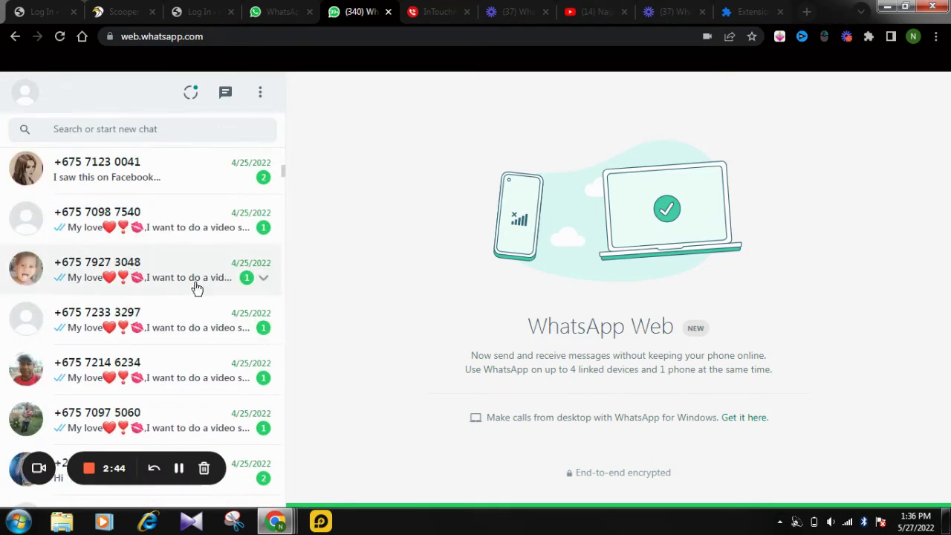
scroll(197, 289, "down", 7)
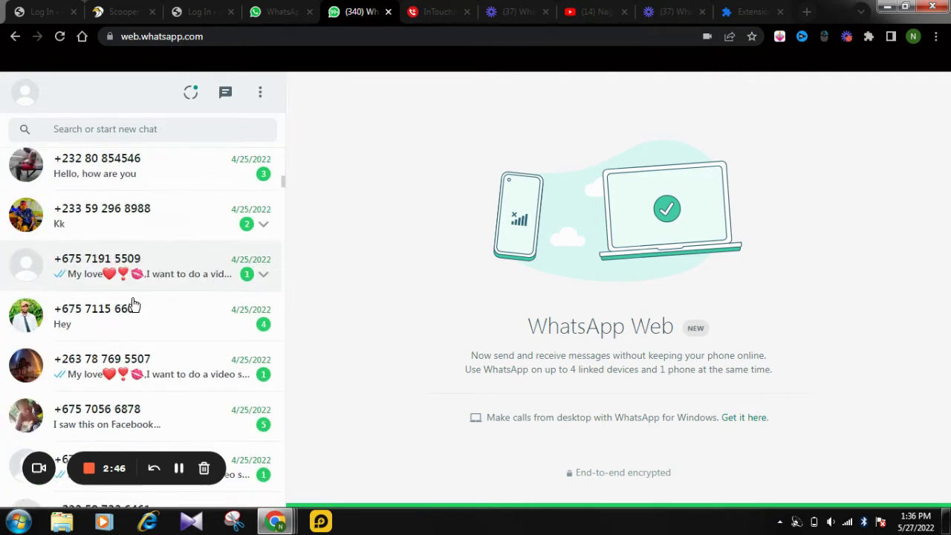
scroll(133, 305, "down", 5)
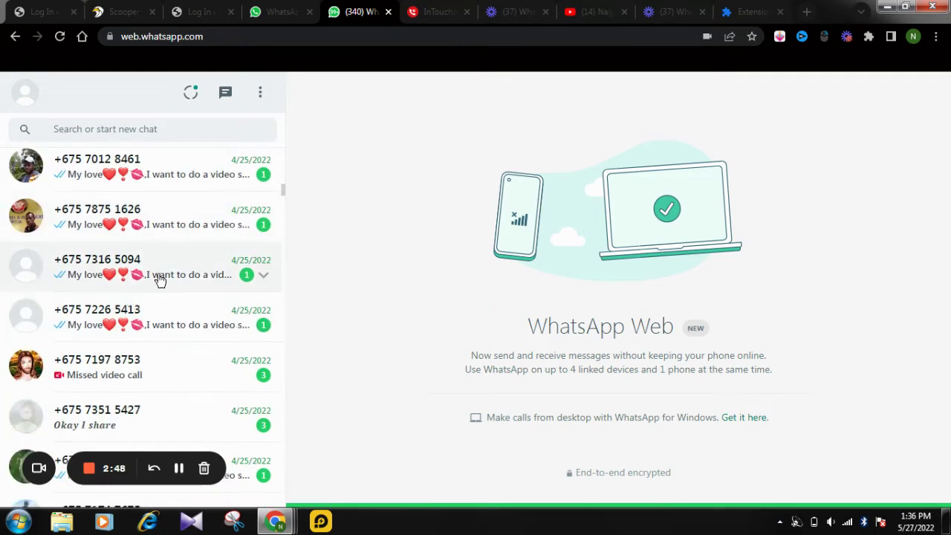
scroll(134, 279, "down", 3)
scroll(159, 314, "down", 6)
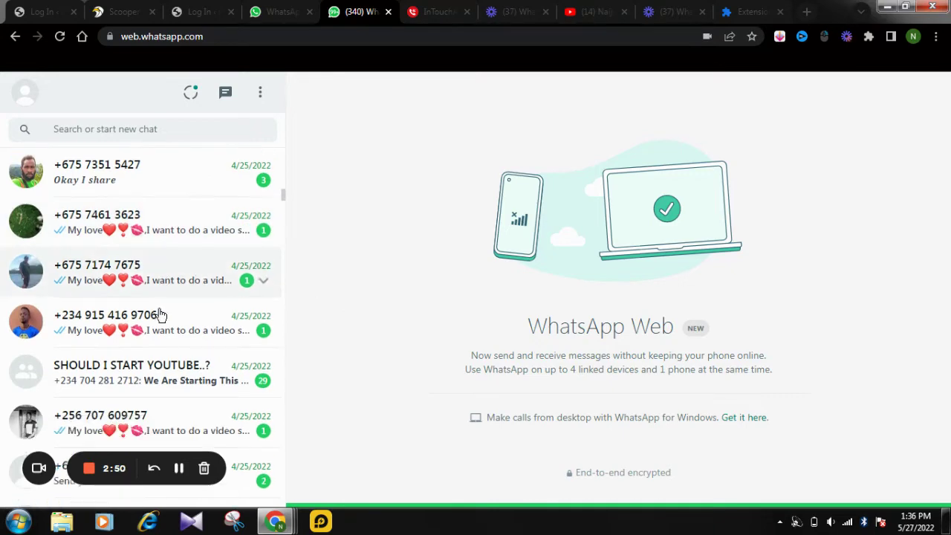
scroll(241, 278, "down", 6)
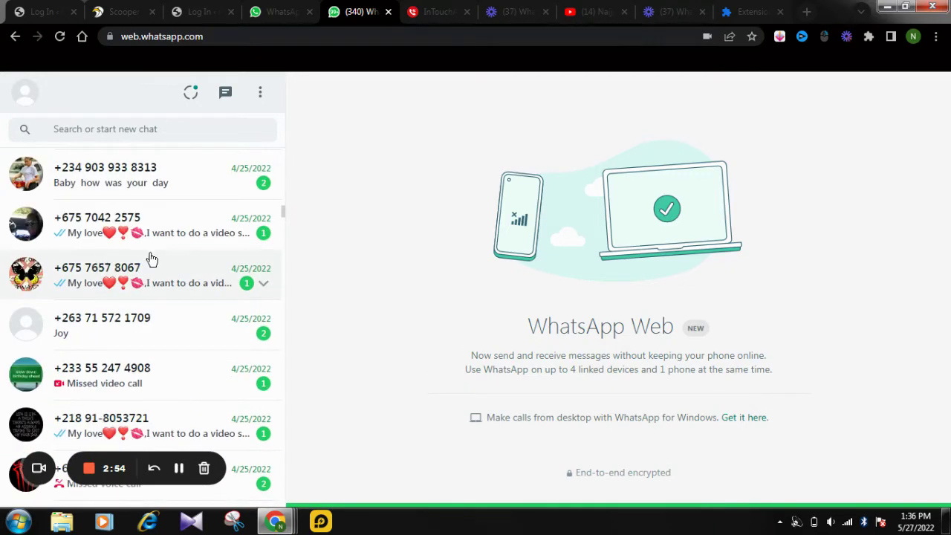
scroll(151, 258, "up", 12)
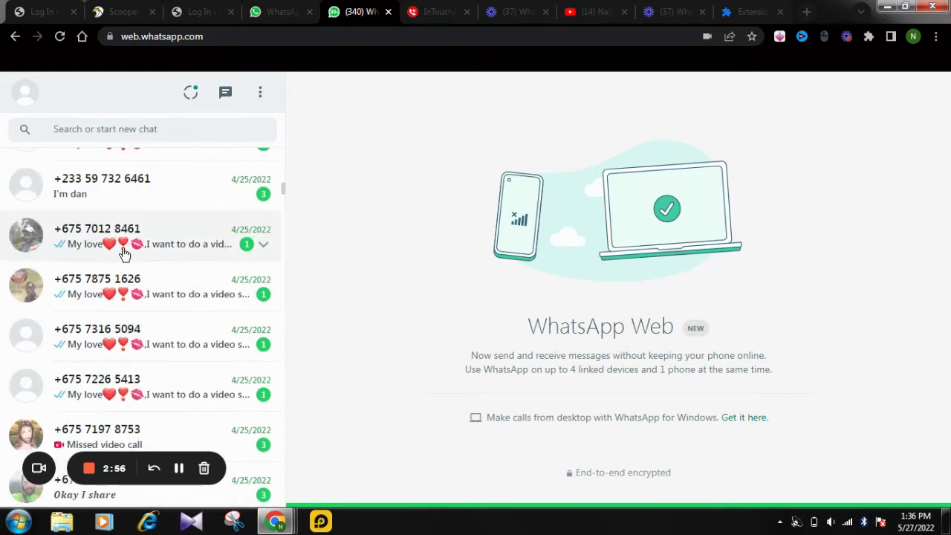
scroll(124, 253, "up", 10)
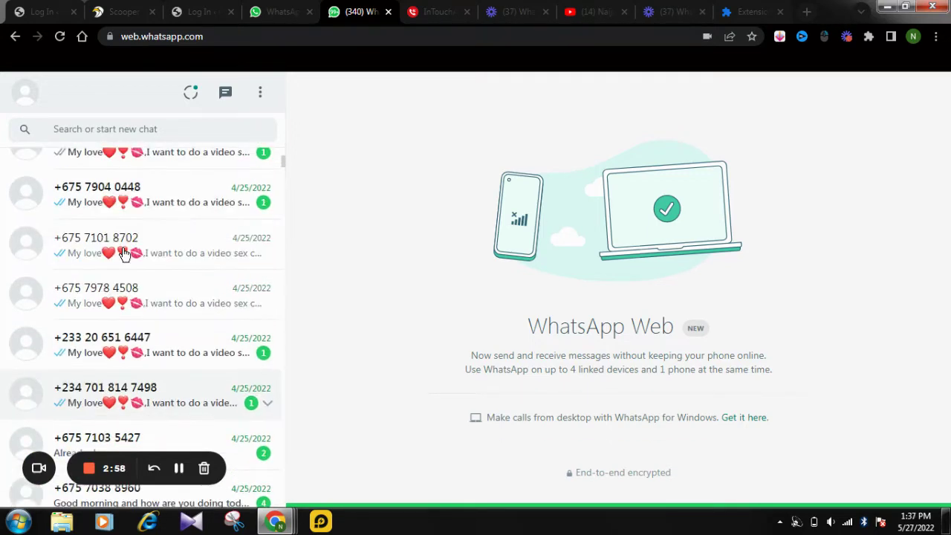
scroll(124, 253, "up", 5)
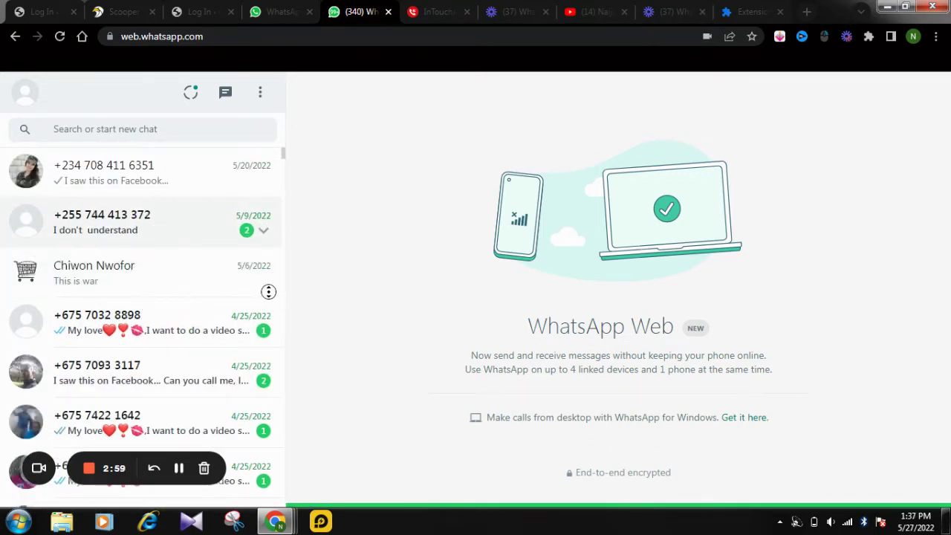
scroll(199, 279, "down", 4)
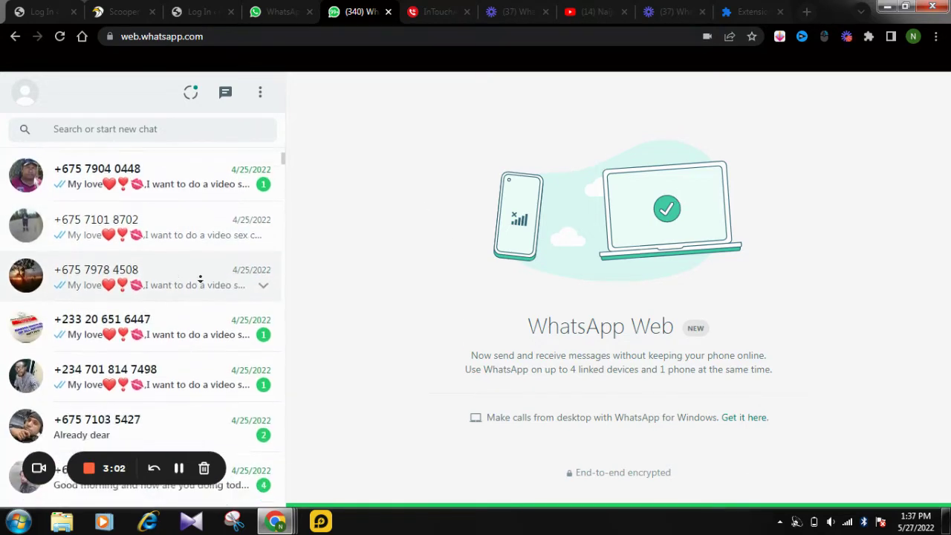
scroll(200, 279, "down", 3)
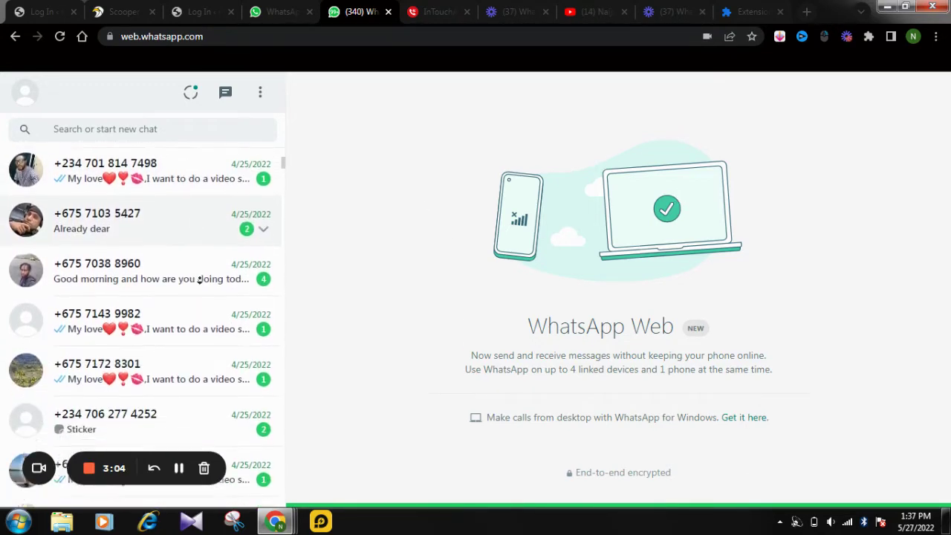
scroll(200, 279, "down", 2)
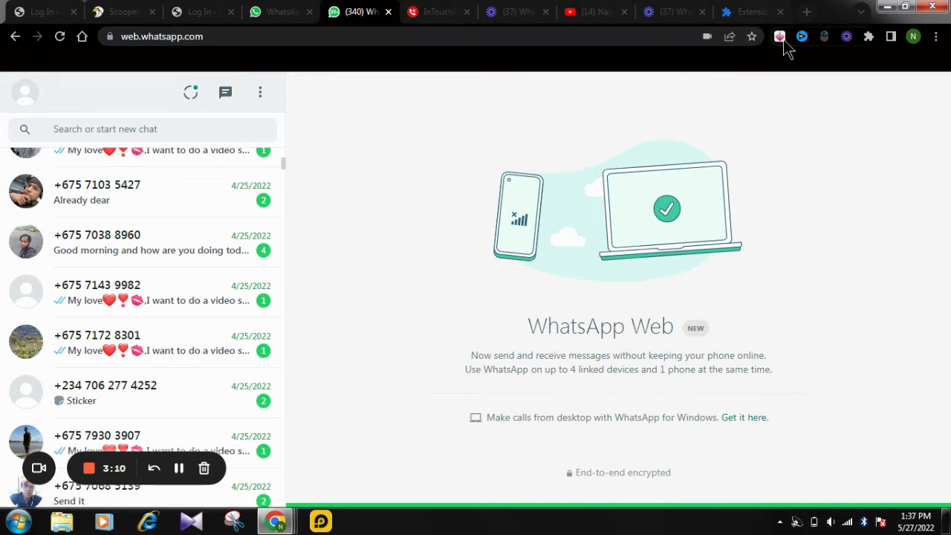
Go to the browser's extension management page and open the Chrome Web Store from there.
left_click(868, 38)
scroll(677, 222, "down", 1)
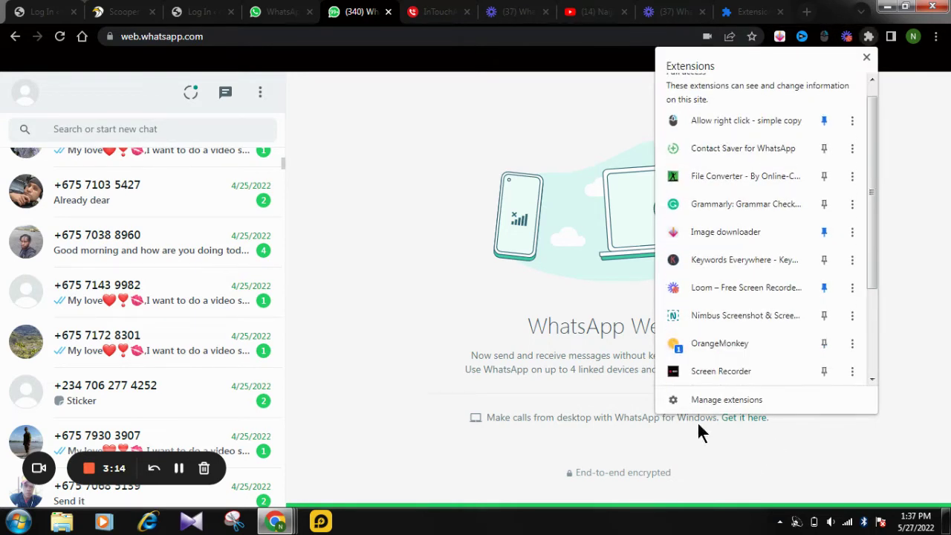
left_click(743, 399)
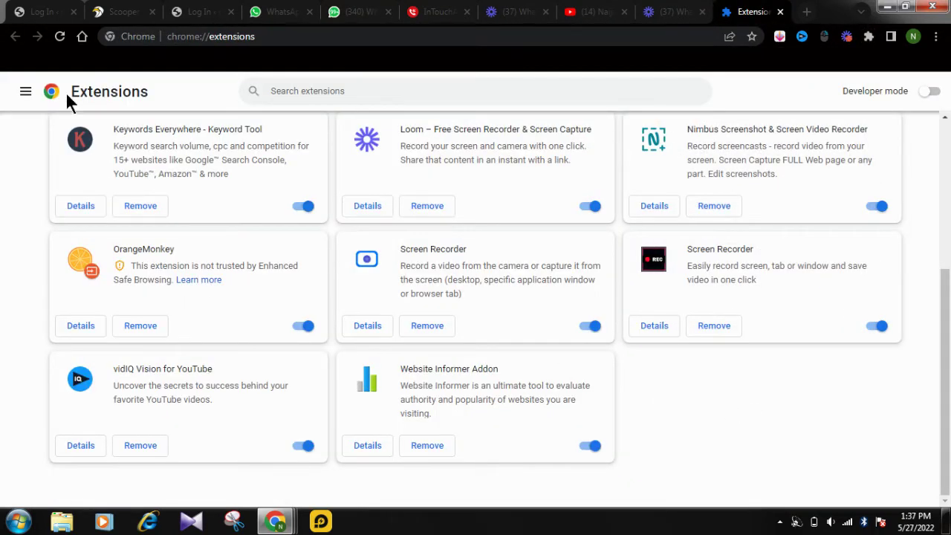
left_click(25, 92)
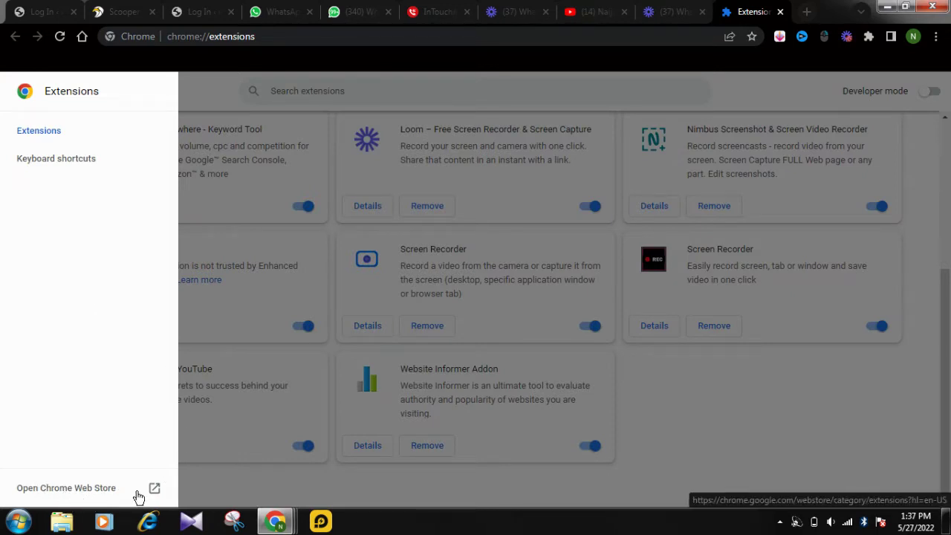
left_click(156, 491)
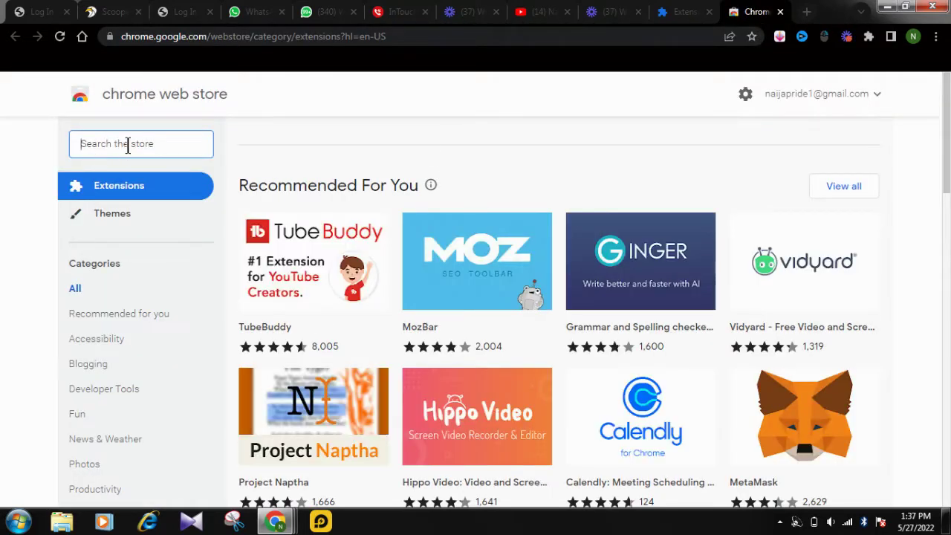
Search the Chrome Web Store for "intouchapp phone contacts".
left_click(124, 143)
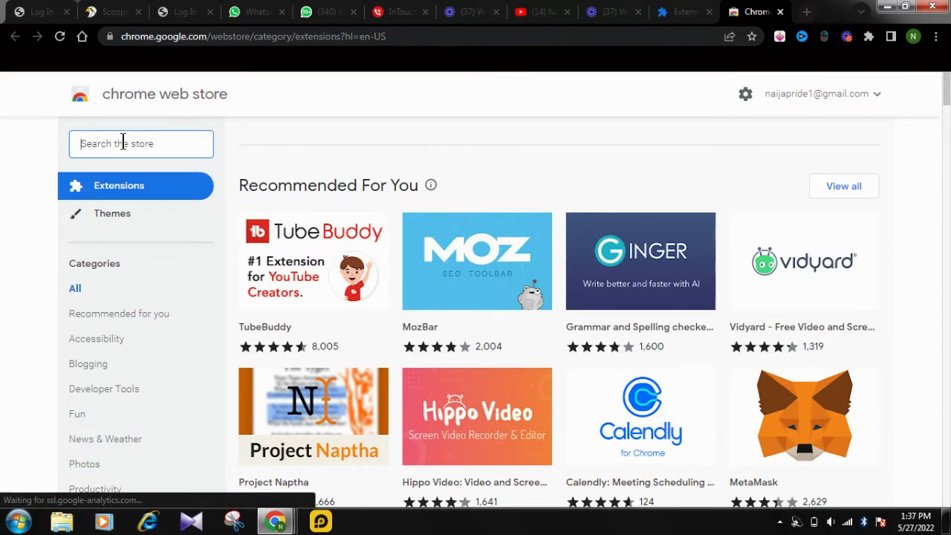
type("i")
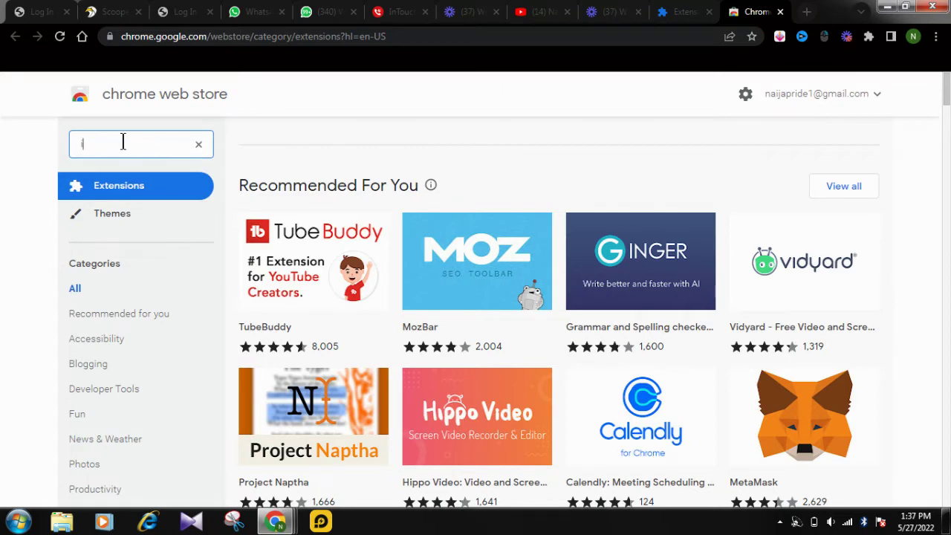
type("ntou")
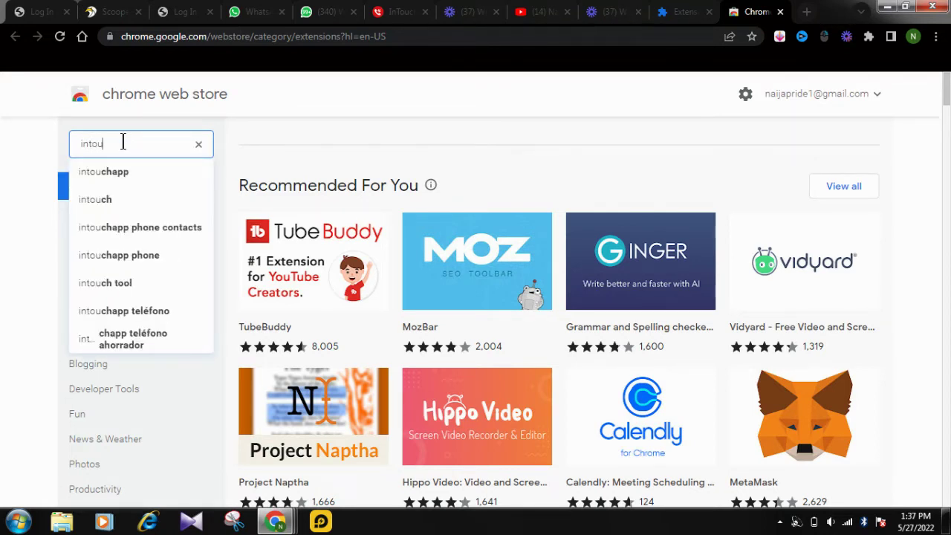
left_click(136, 228)
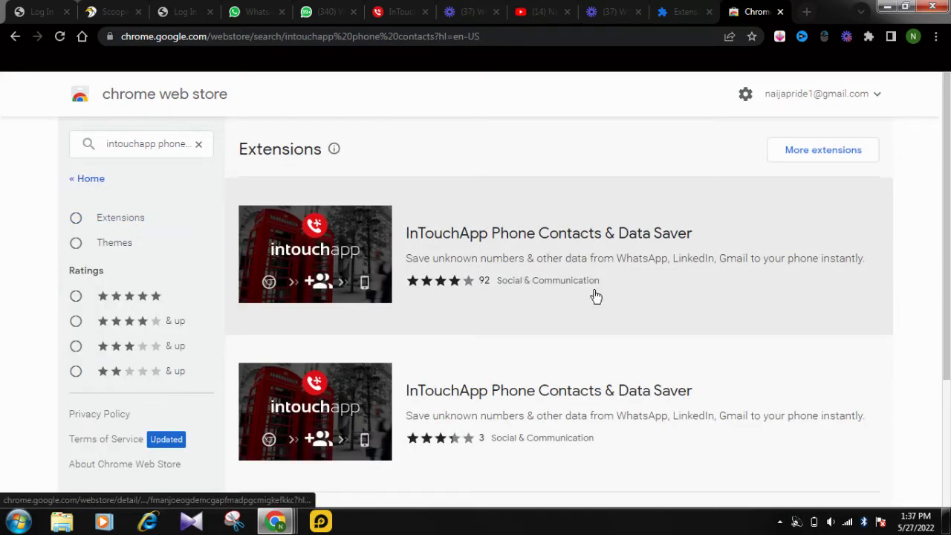
Compare the search results and open the InTouchApp Phone Contacts & Data Saver listing that has 92 ratings.
scroll(595, 297, "down", 1)
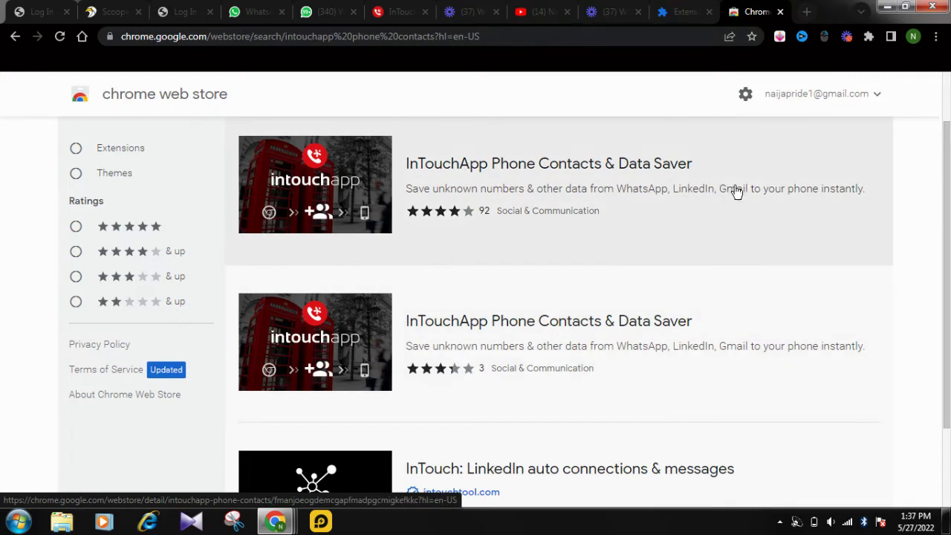
scroll(818, 271, "down", 1)
scroll(817, 271, "down", 1)
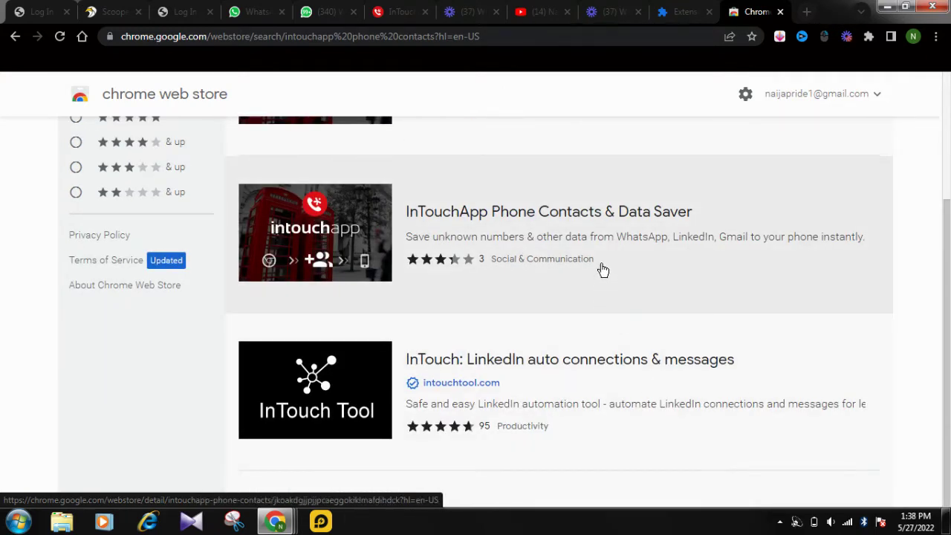
scroll(590, 305, "up", 2)
scroll(581, 340, "down", 1)
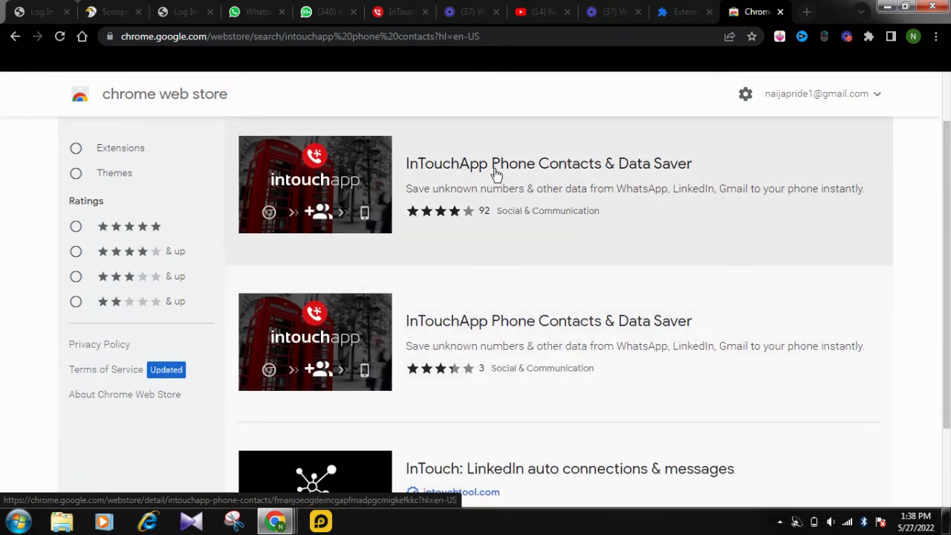
left_click(520, 188)
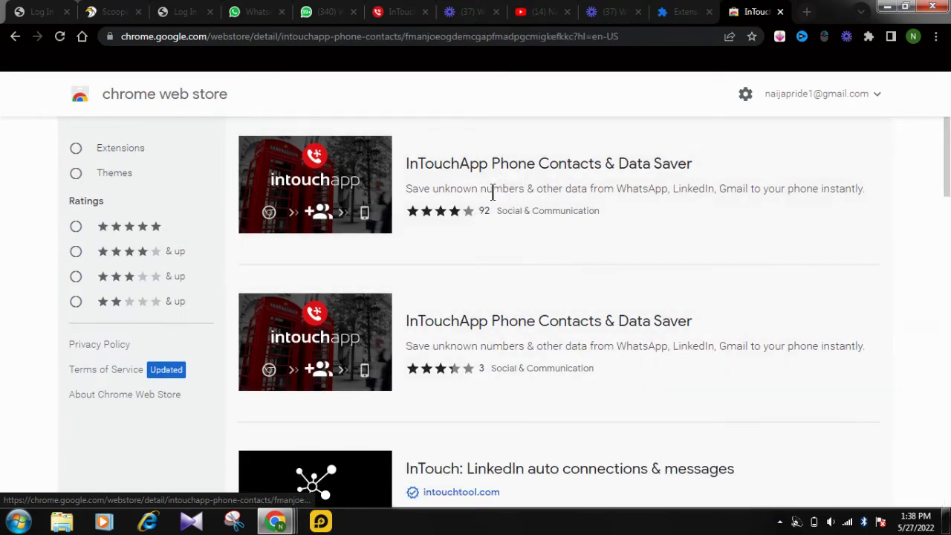
Add the InTouchApp Phone Contacts & Data Saver extension to Chrome, accept its permissions and check the download's options.
scroll(632, 357, "down", 2)
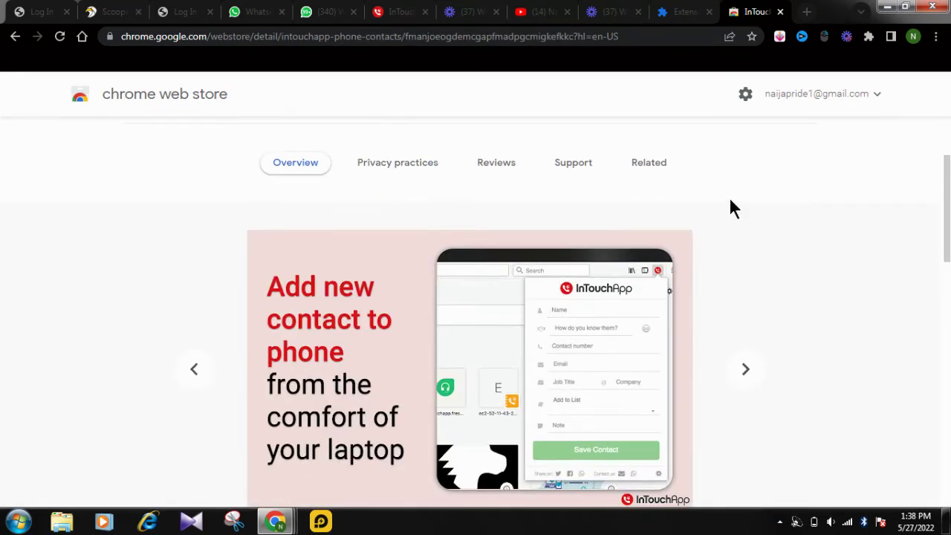
scroll(802, 149, "up", 2)
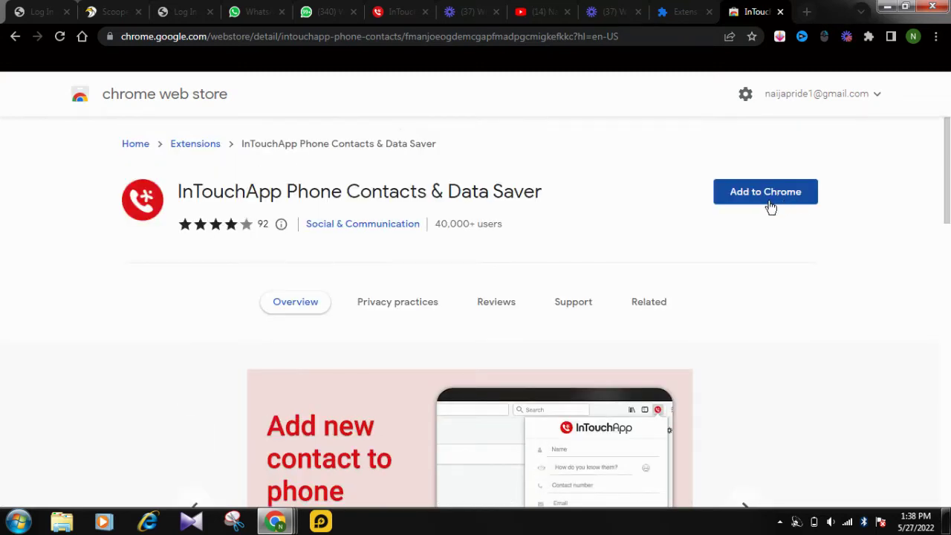
left_click(771, 199)
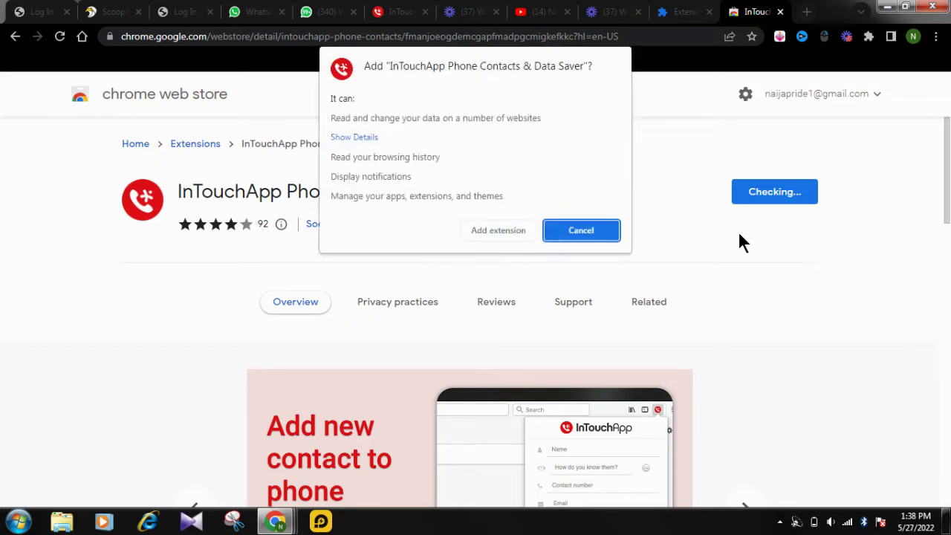
left_click(499, 229)
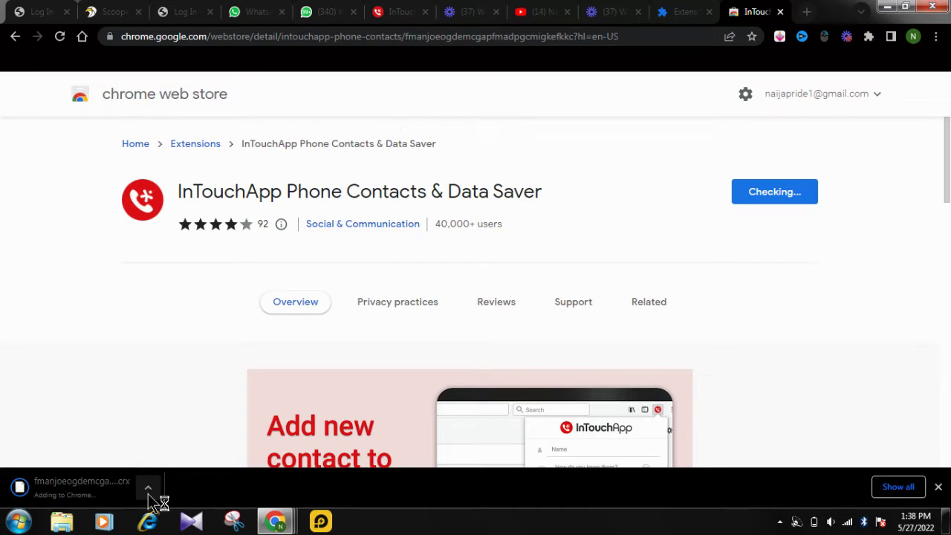
left_click(149, 491)
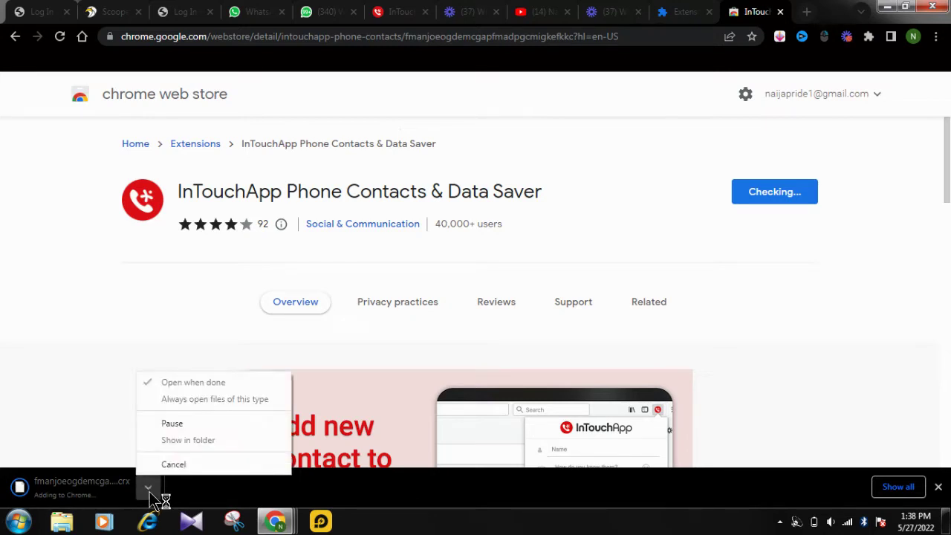
left_click(150, 491)
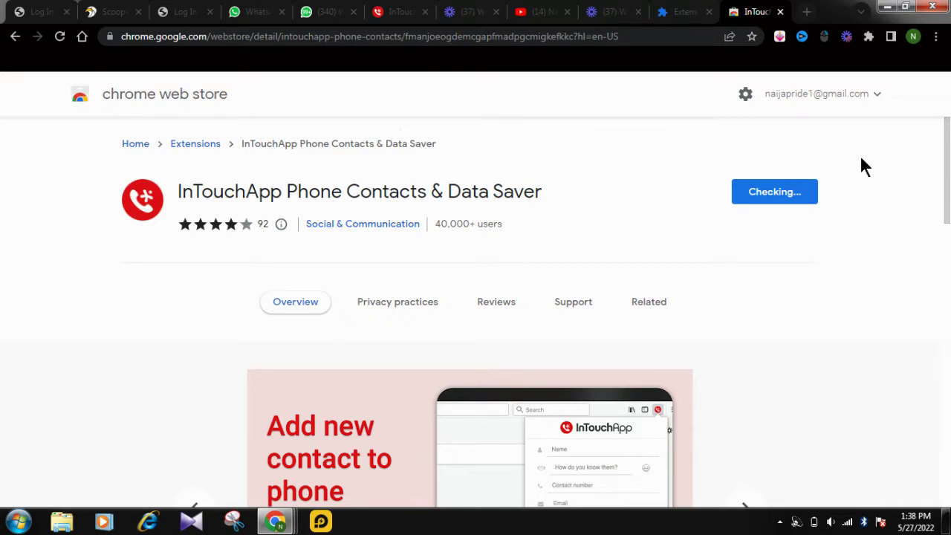
Read the Overview section of the InTouchApp listing during installation and dismiss the notice about the added extension.
scroll(862, 159, "down", 3)
scroll(861, 159, "down", 3)
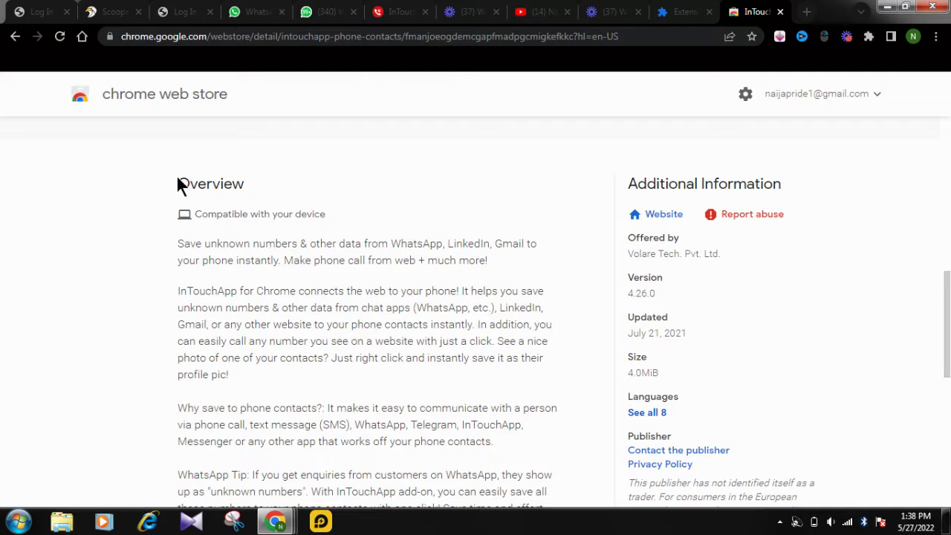
left_click_drag(177, 183, 246, 184)
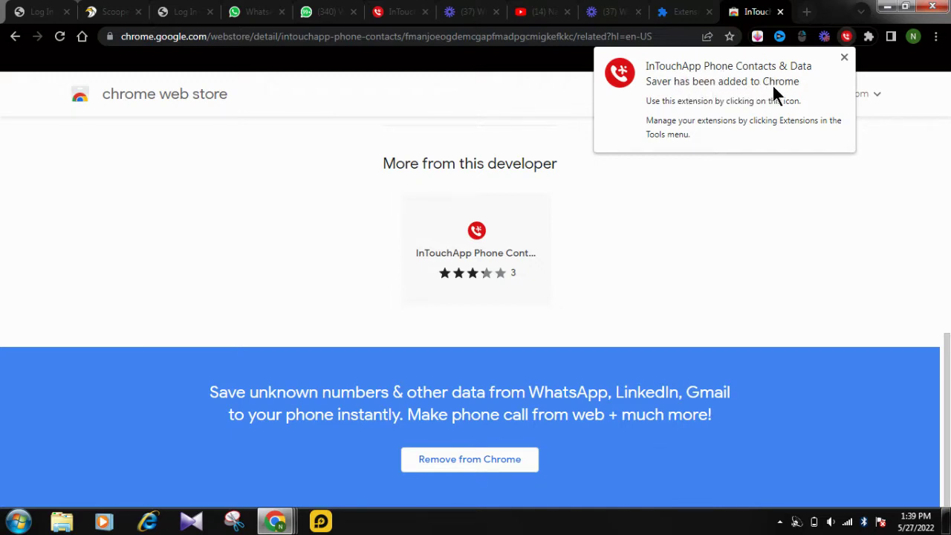
left_click(844, 58)
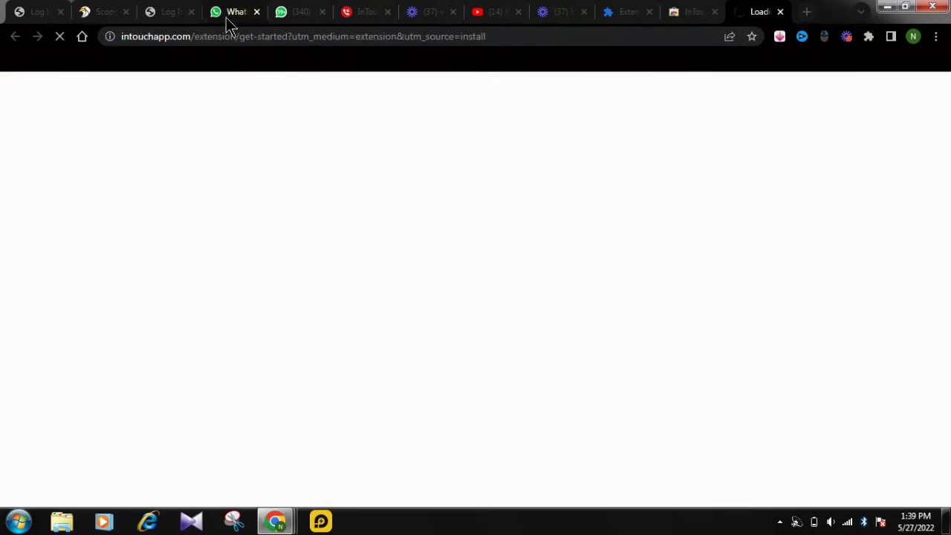
Check the WhatsApp Web chat list from its start and read the sign-in steps on InTouchApp's Quick Start page.
left_click(296, 14)
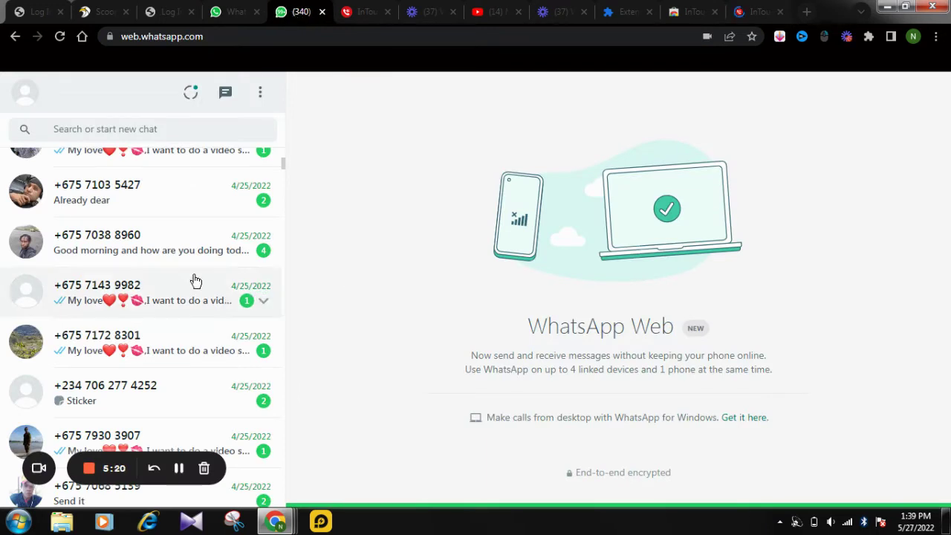
scroll(194, 267, "up", 10)
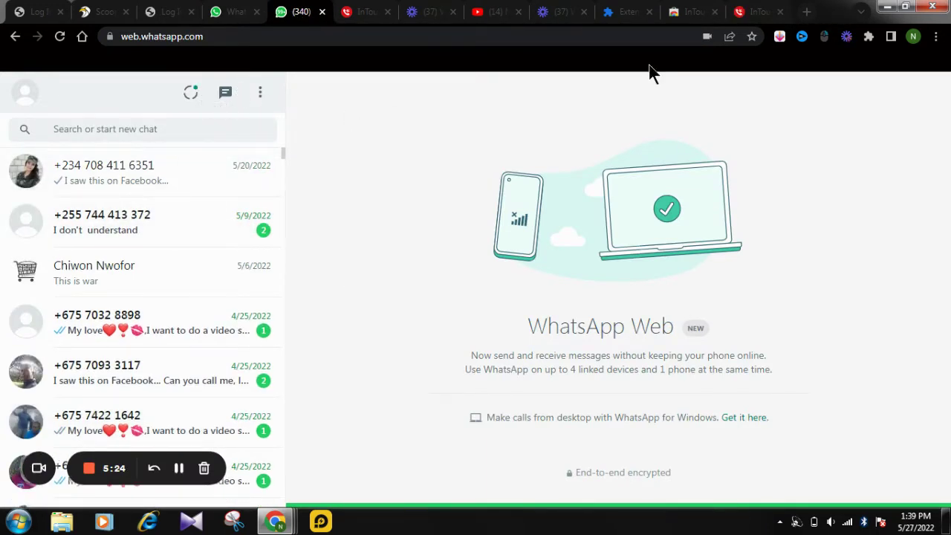
left_click(762, 12)
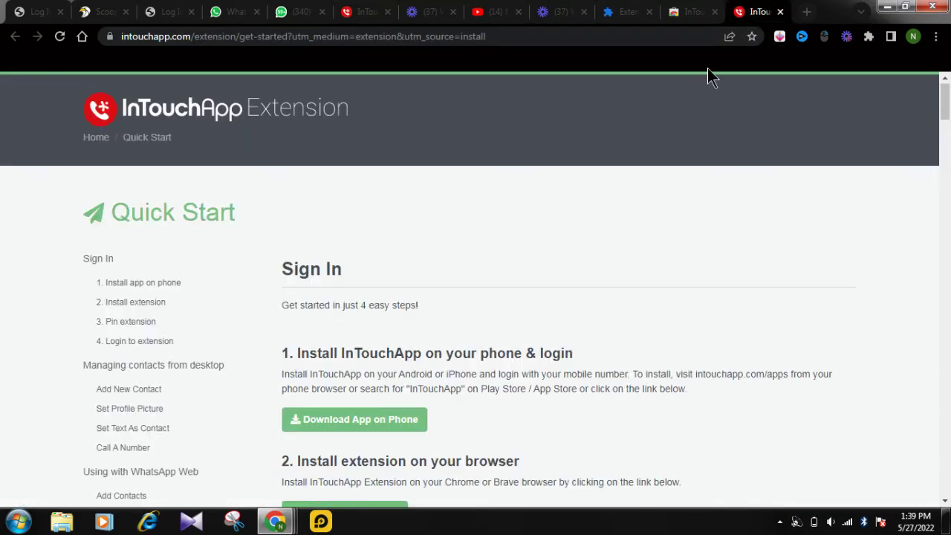
scroll(327, 297, "down", 4)
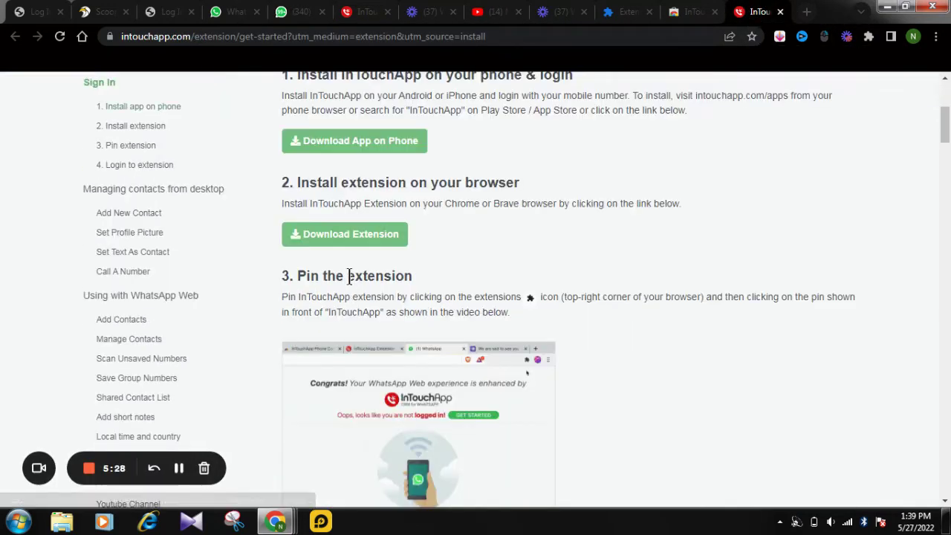
scroll(460, 294, "down", 3)
scroll(520, 312, "down", 6)
scroll(666, 307, "up", 11)
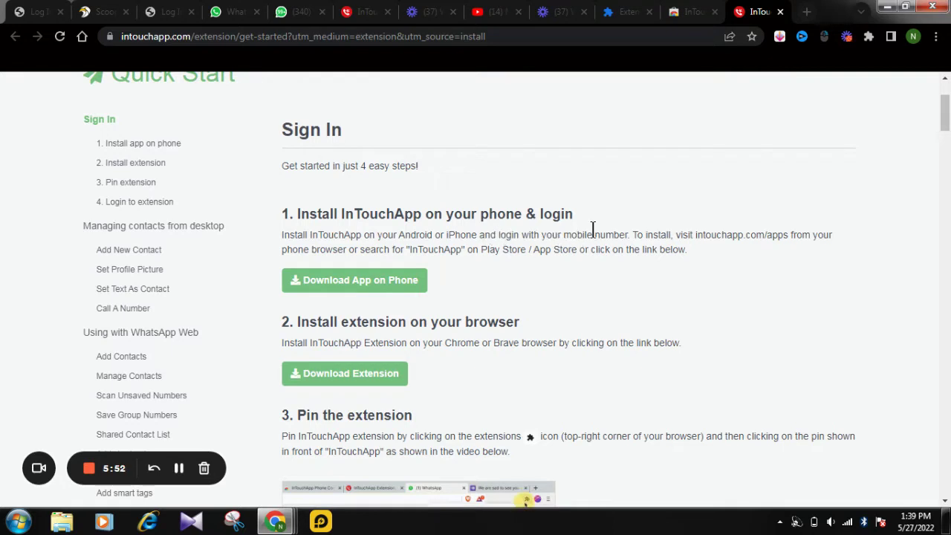
scroll(592, 230, "down", 1)
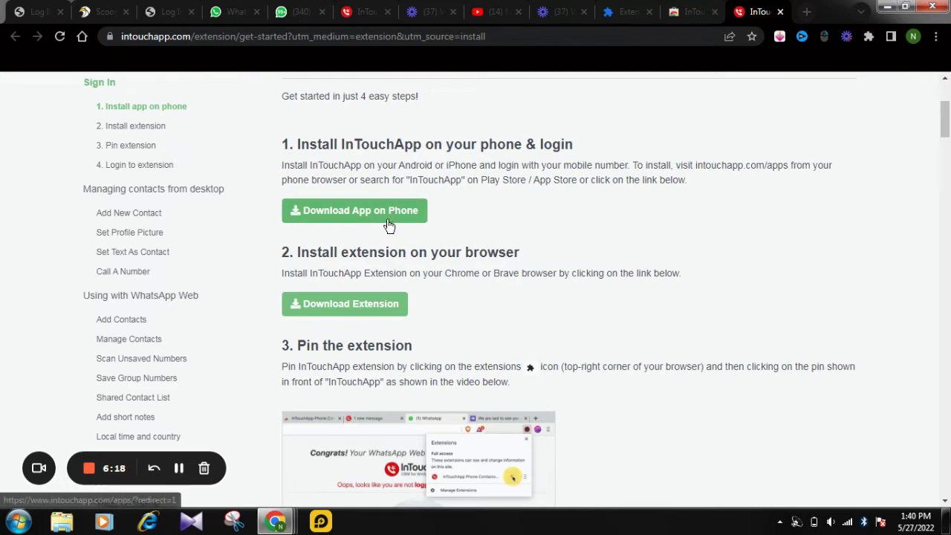
scroll(317, 277, "down", 1)
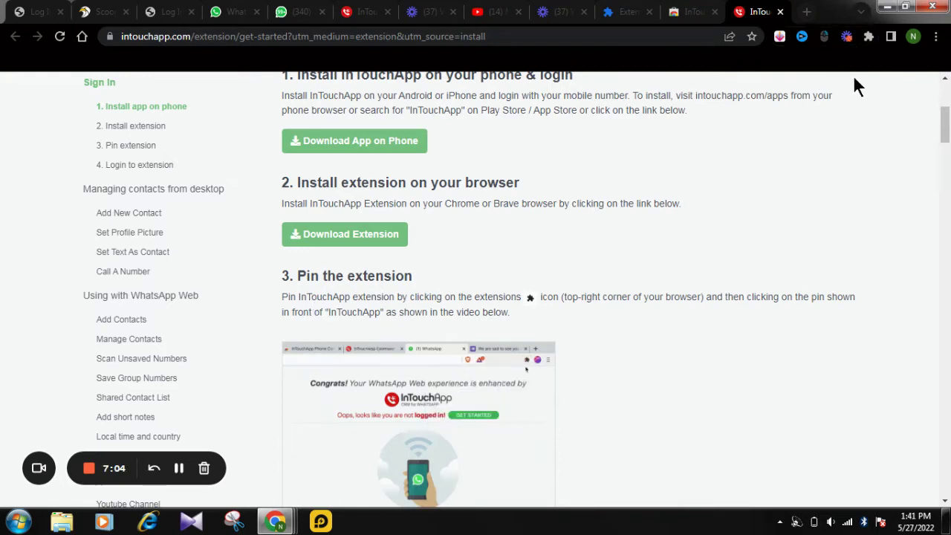
Pin the InTouchApp Phone Contacts extension to the browser toolbar and close the extensions list.
left_click(871, 37)
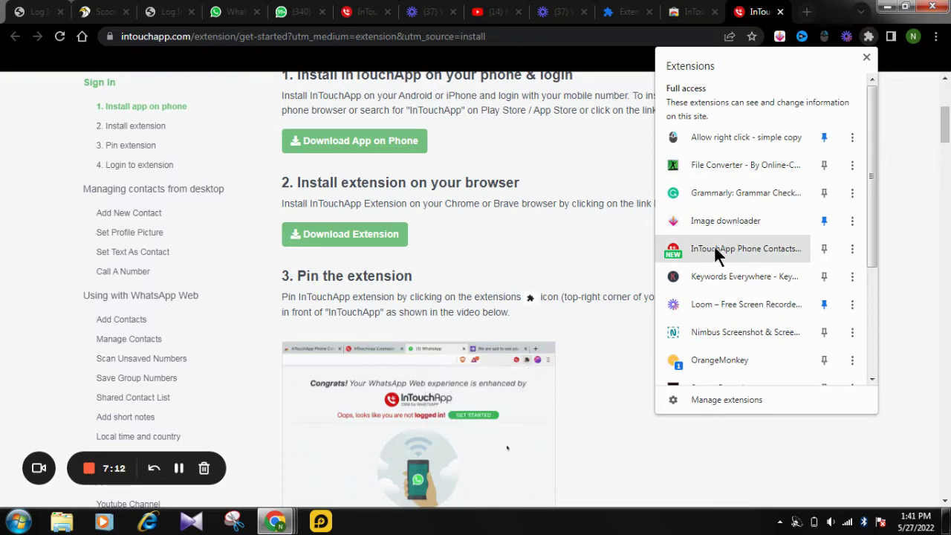
left_click(824, 249)
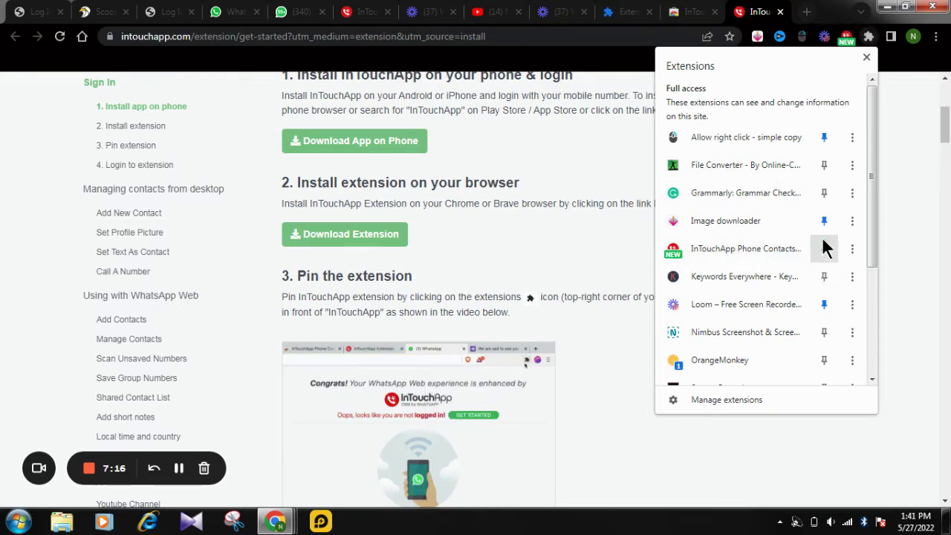
left_click(864, 58)
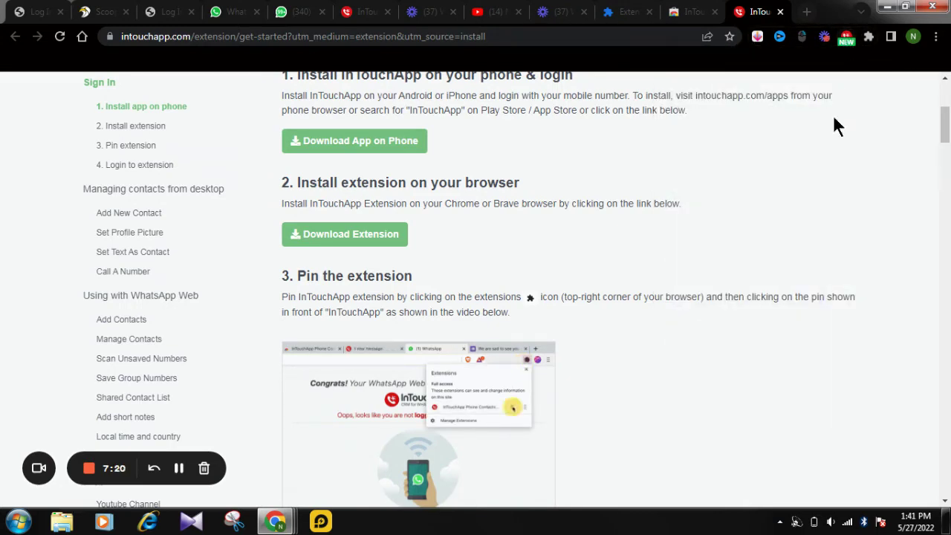
Review the "Login to extension" instructions, log in to the InTouchApp extension with the remembered account and read its welcome window.
scroll(671, 291, "down", 3)
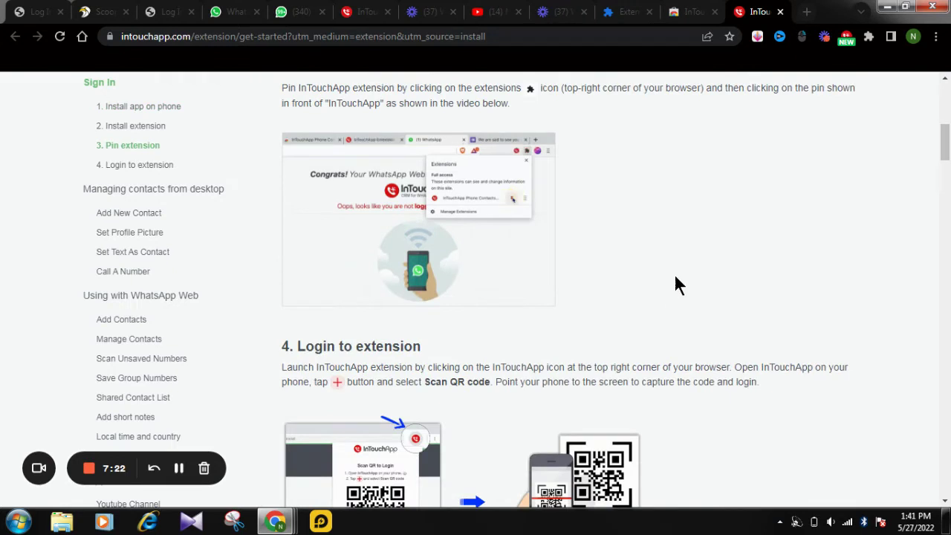
scroll(707, 240, "down", 1)
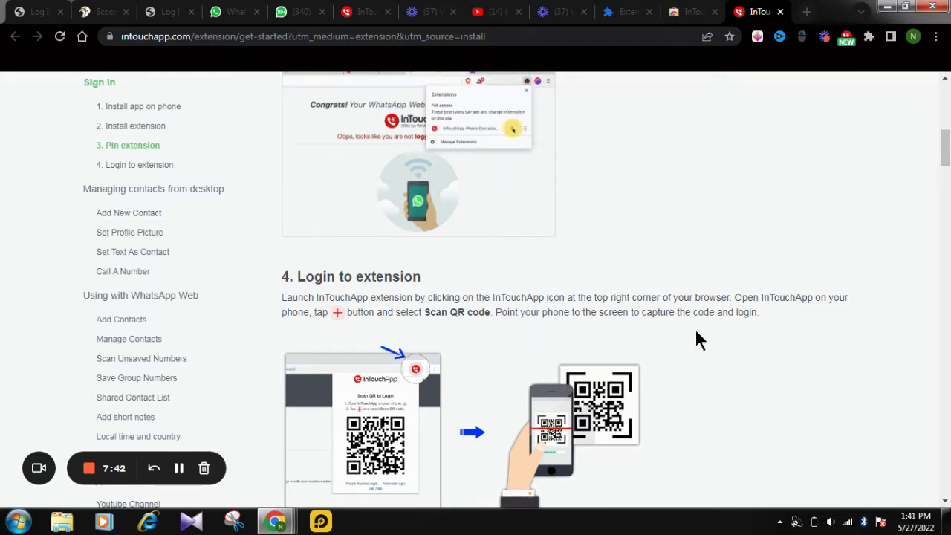
scroll(747, 330, "down", 2)
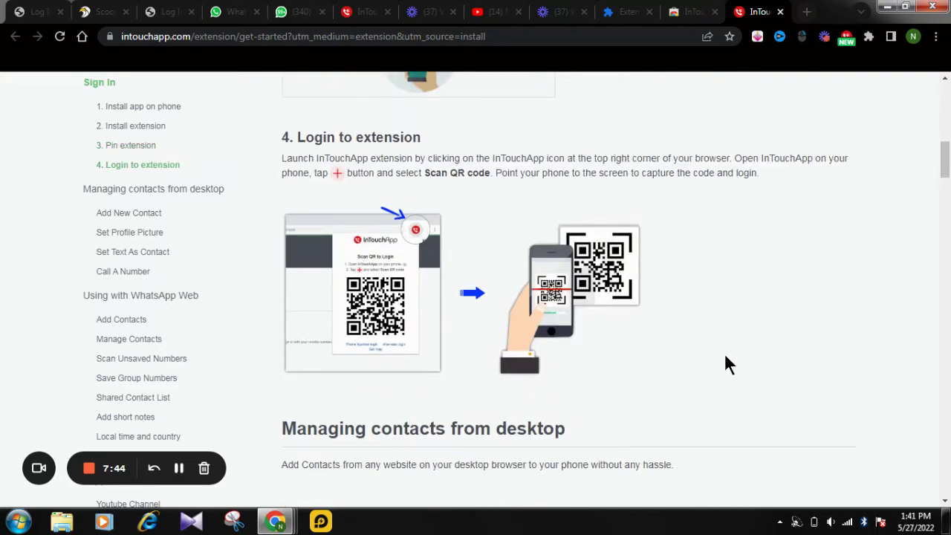
scroll(669, 318, "up", 2)
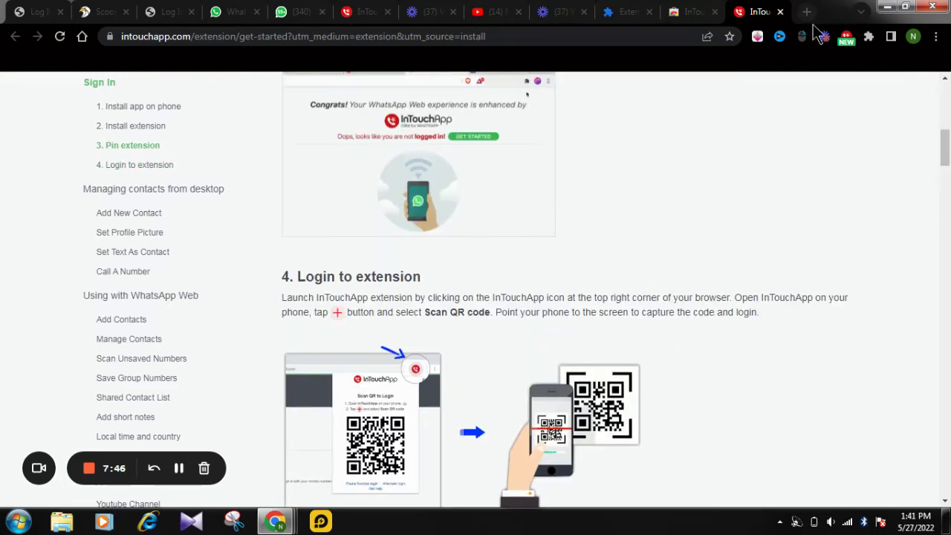
left_click(845, 39)
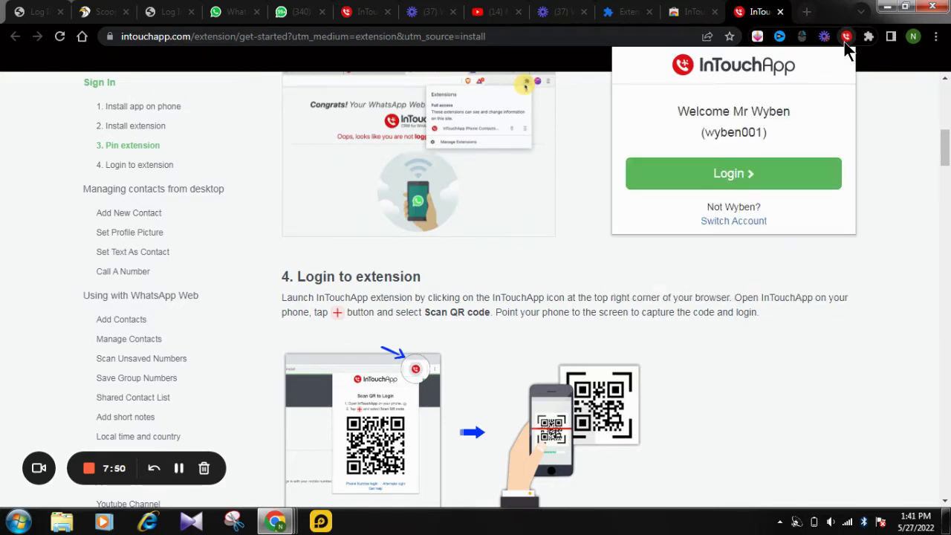
left_click(728, 173)
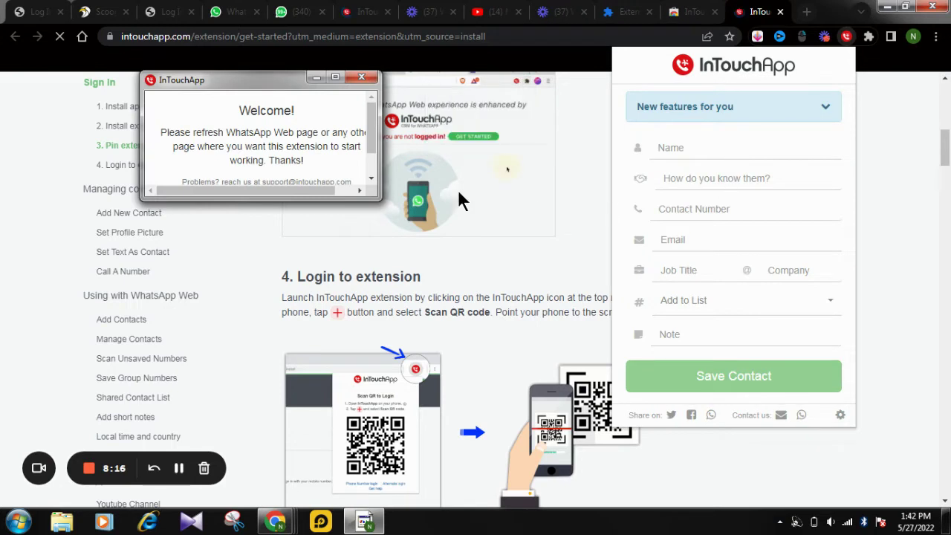
scroll(215, 145, "down", 1)
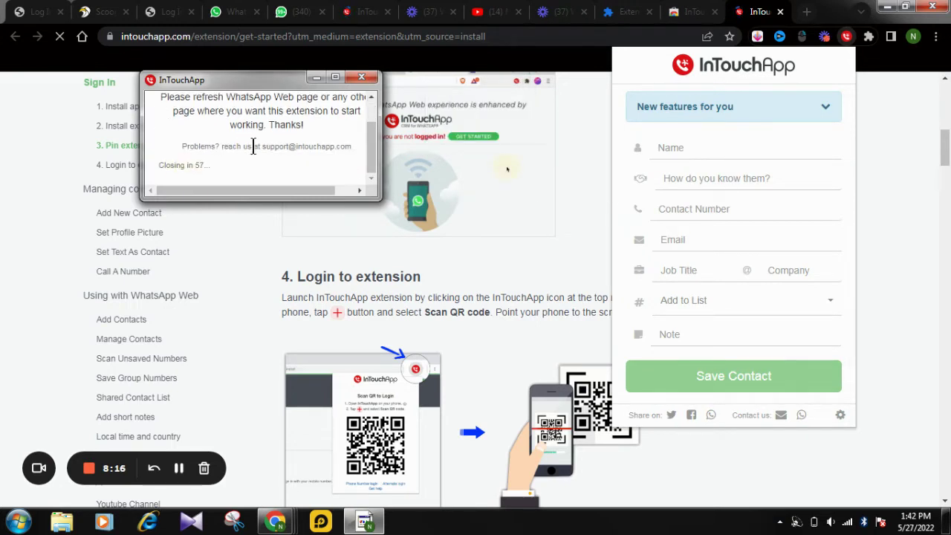
scroll(255, 148, "up", 1)
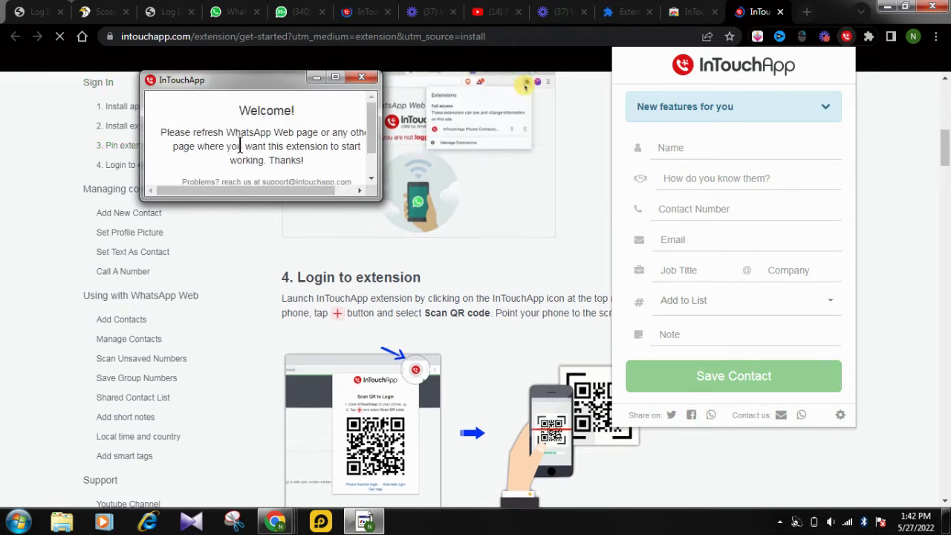
Close the InTouchApp welcome window and reload the WhatsApp Web page so the extension takes effect.
left_click(365, 79)
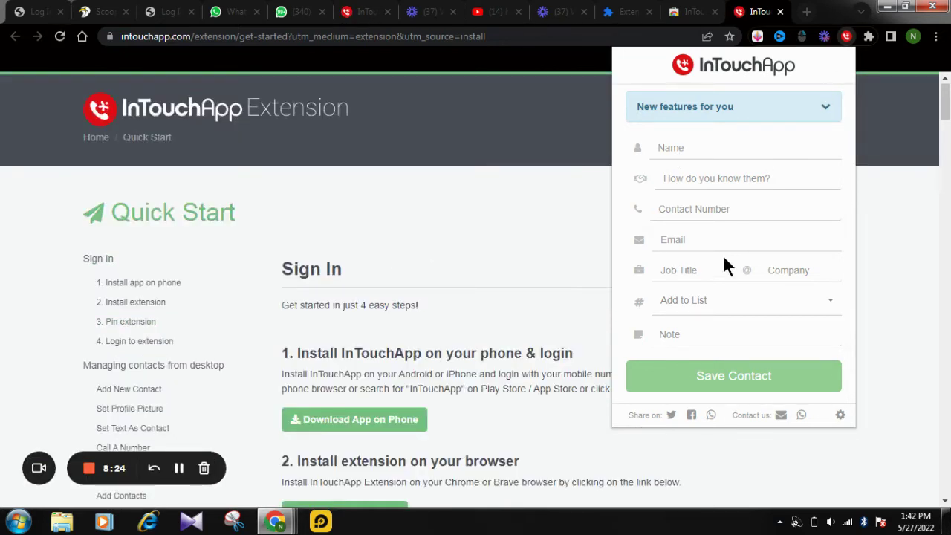
scroll(431, 204, "down", 3)
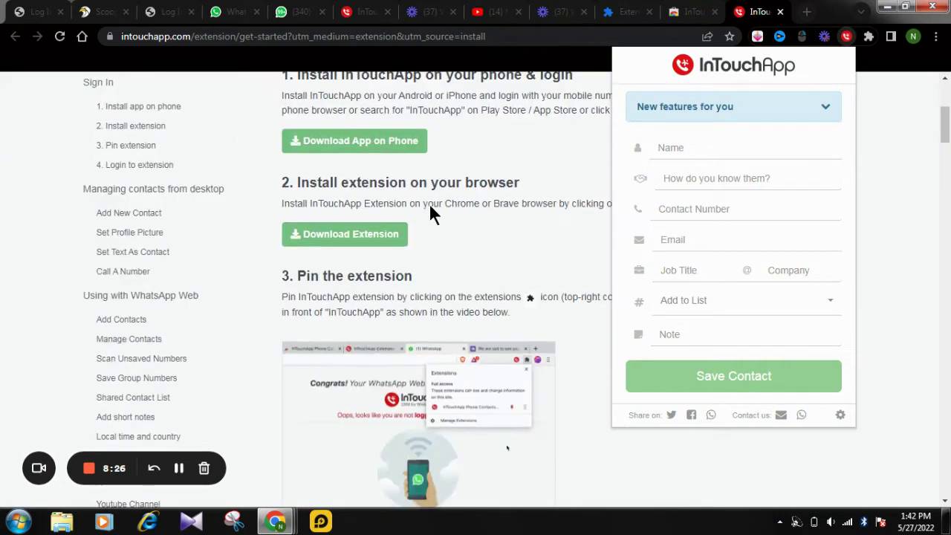
scroll(429, 203, "up", 3)
left_click(297, 12)
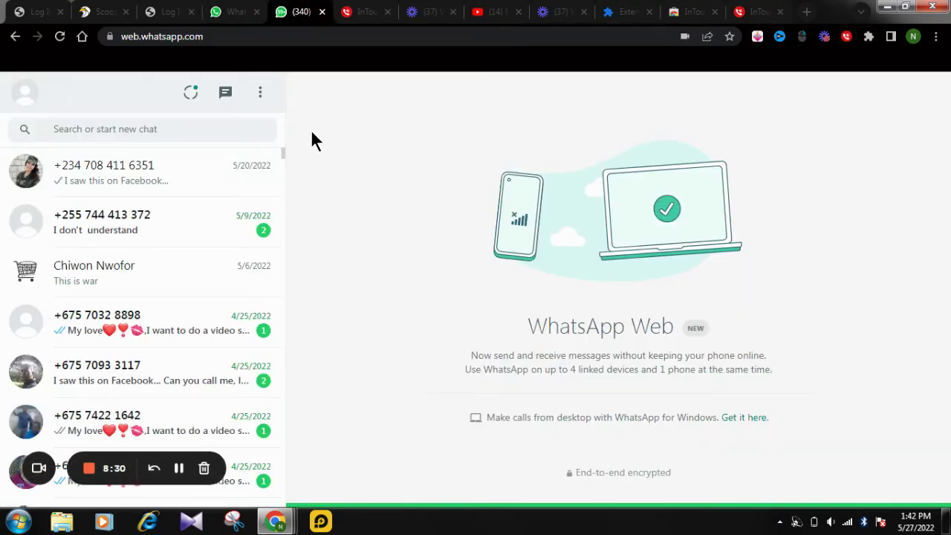
right_click(350, 120)
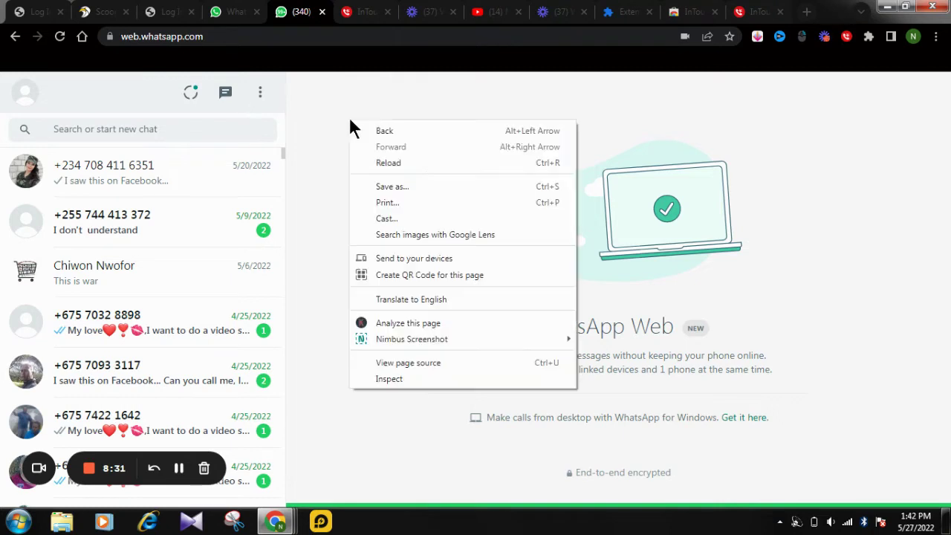
left_click(407, 169)
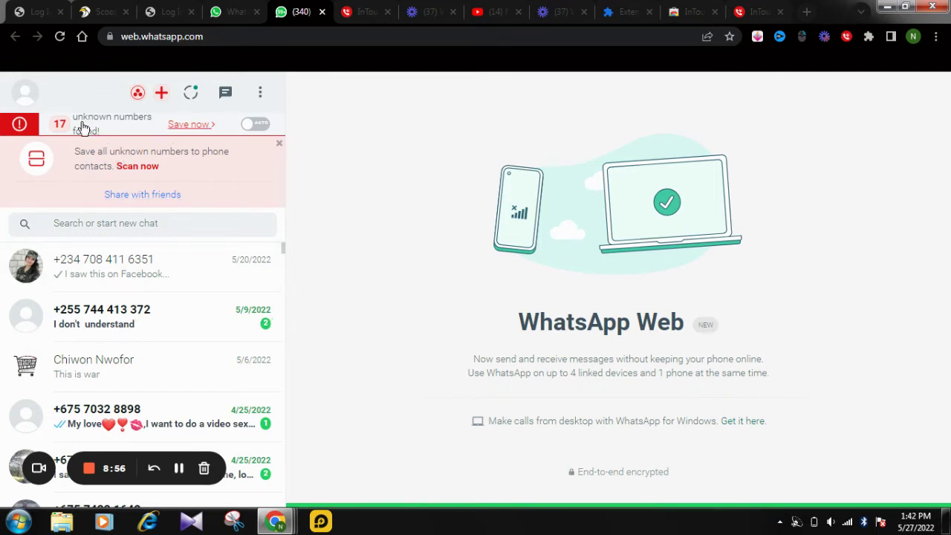
Scan the WhatsApp Web chats for unknown numbers with InTouchApp and cancel the save dialog.
left_click(131, 167)
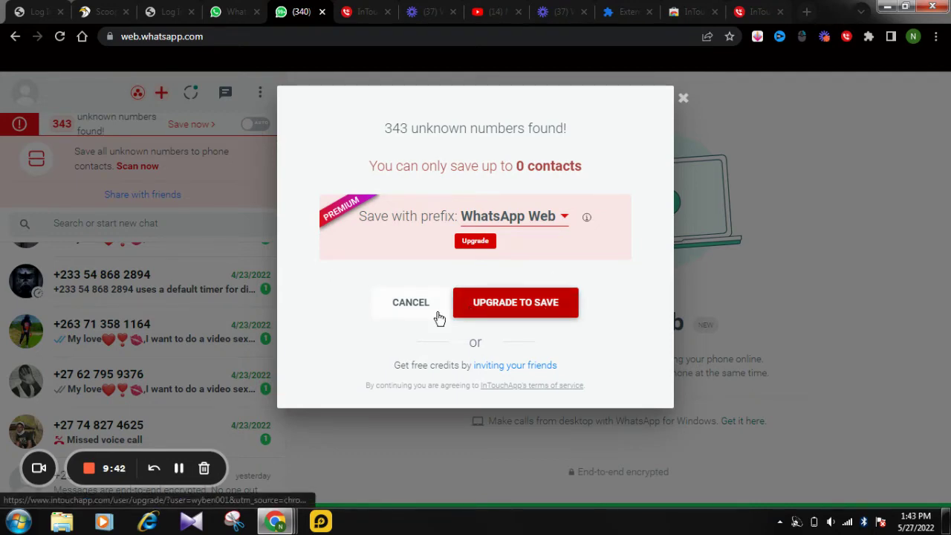
left_click(413, 307)
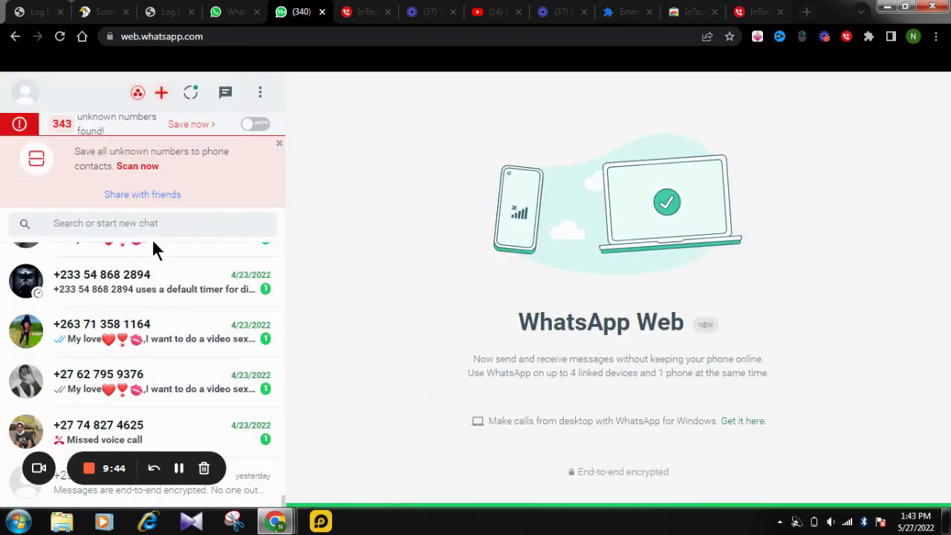
scroll(153, 242, "down", 5)
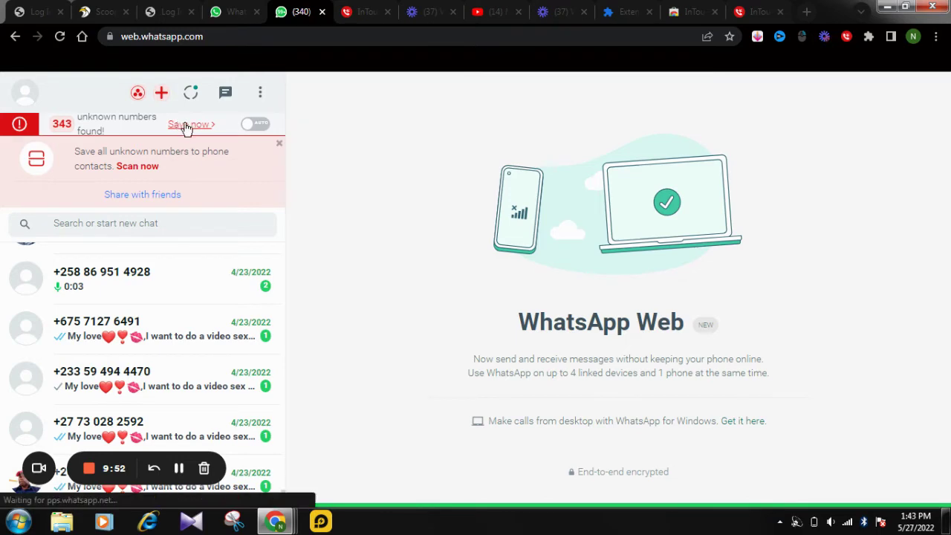
Examine the save options and prefix setting for the unknown numbers, and cancel without saving.
left_click(187, 126)
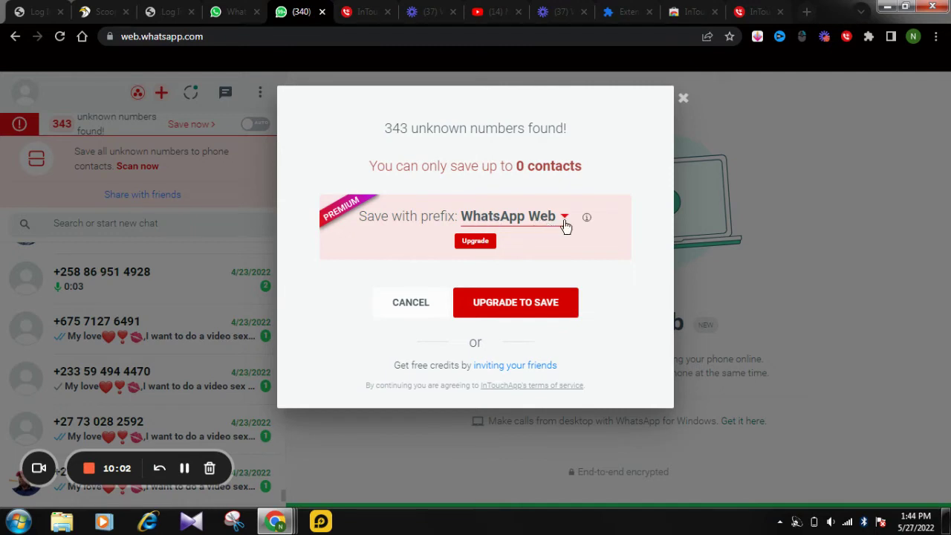
mouse_move(584, 219)
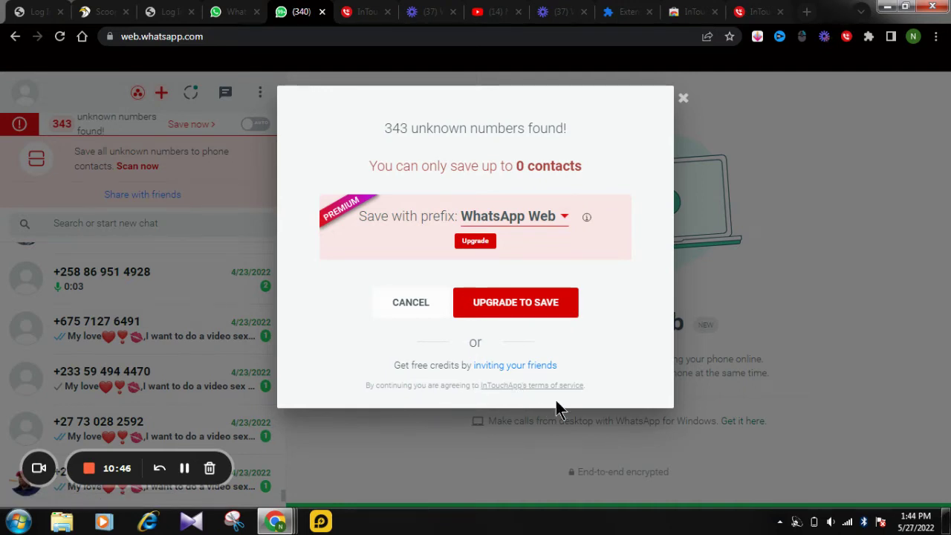
left_click(410, 302)
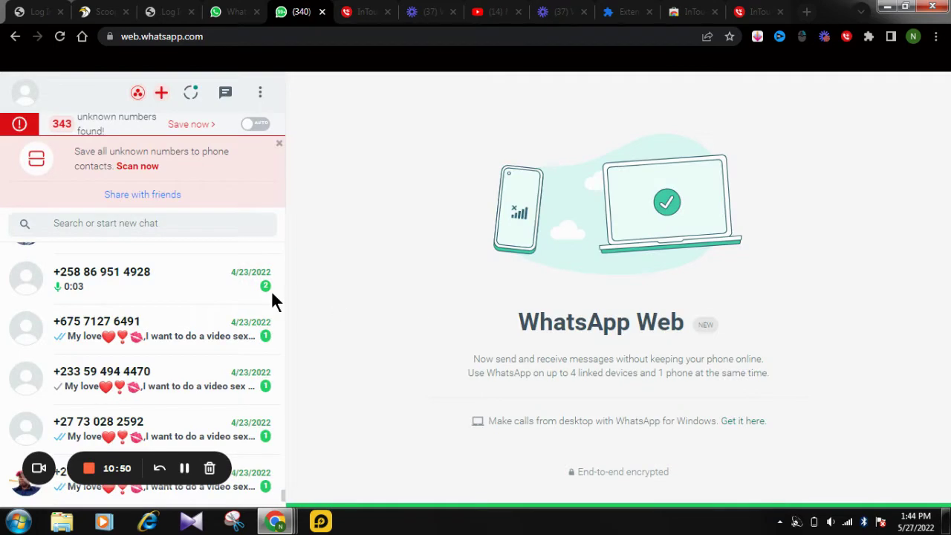
Look through the chat list from its end back to the most recent chats.
scroll(223, 282, "down", 5)
scroll(227, 288, "up", 3)
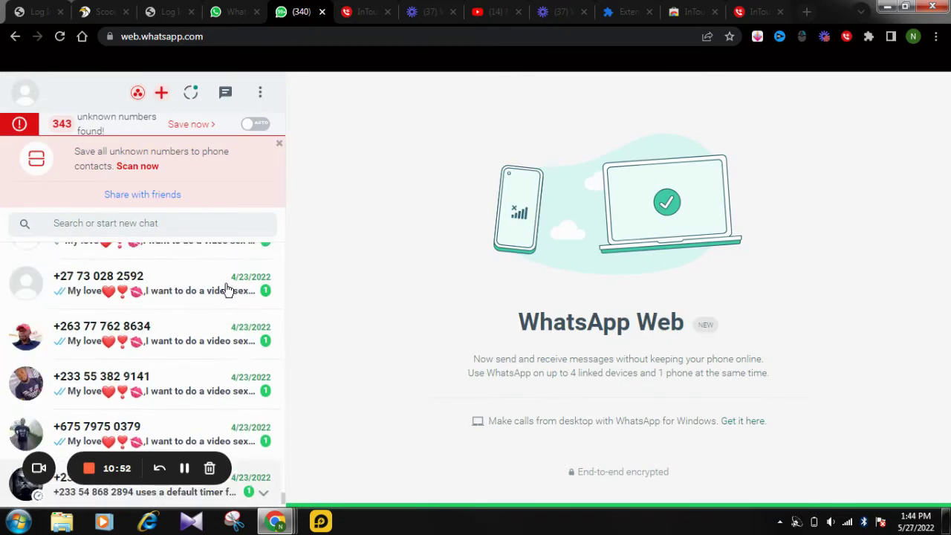
scroll(226, 289, "up", 8)
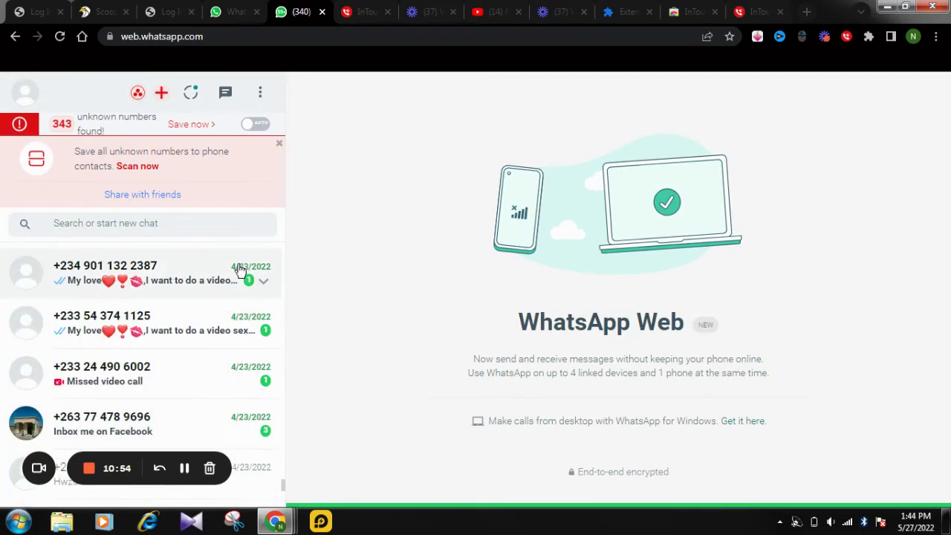
scroll(226, 271, "up", 9)
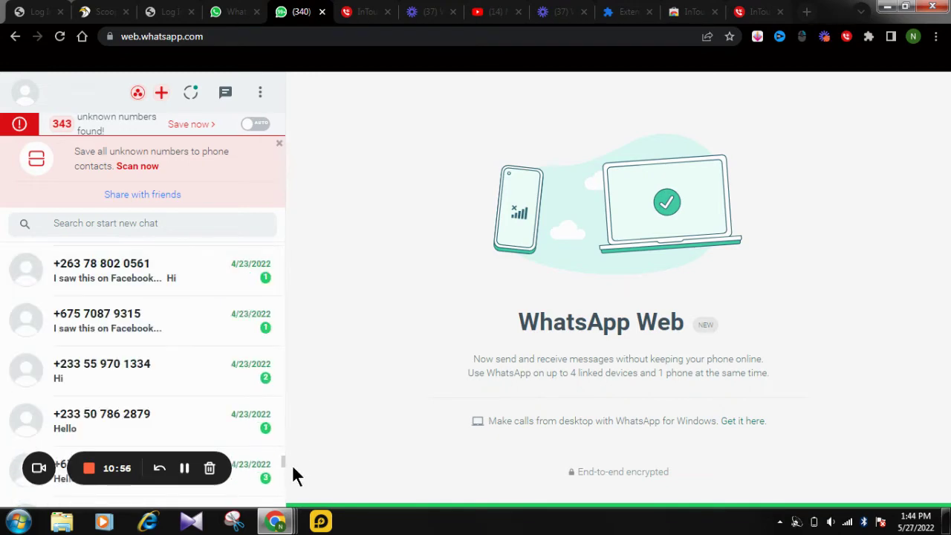
left_click_drag(282, 462, 275, 236)
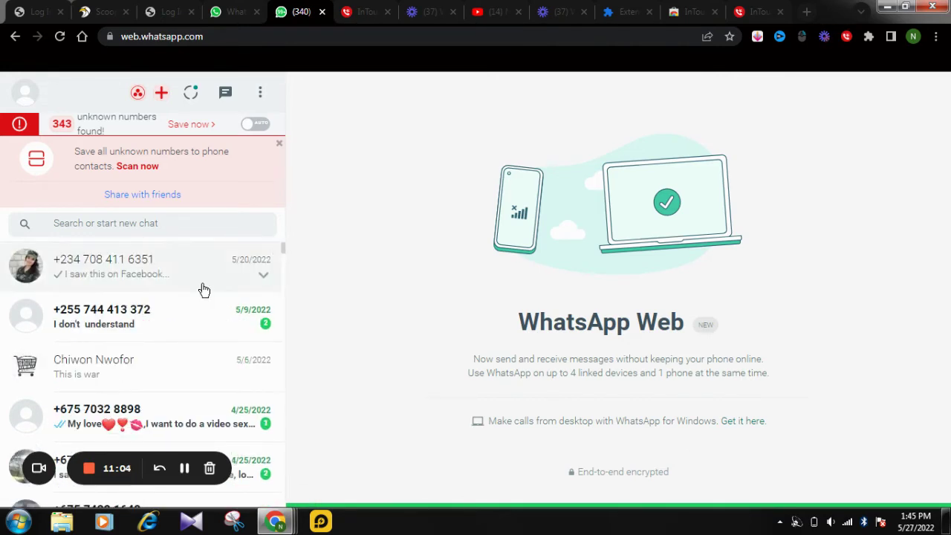
scroll(196, 330, "down", 3)
scroll(194, 329, "up", 3)
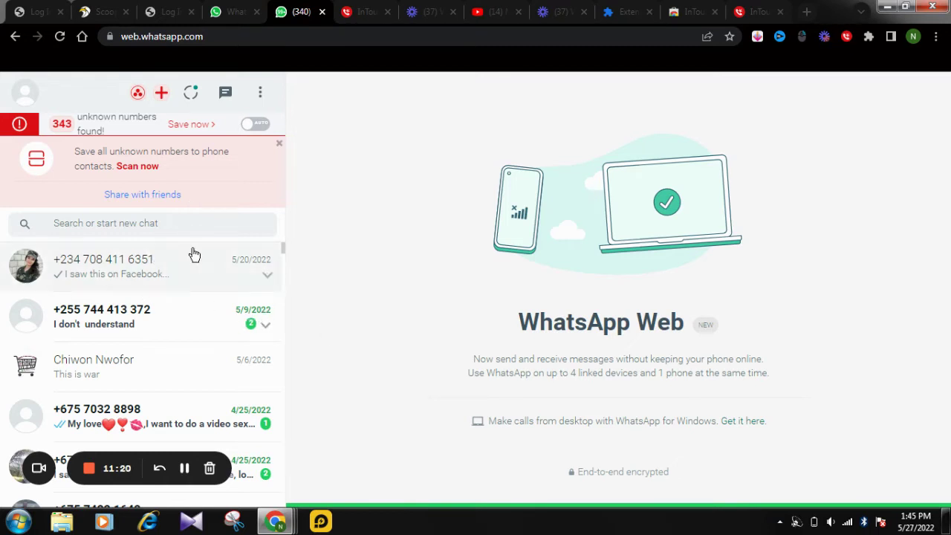
Reload WhatsApp Web and return to its page after a brief visit to the WhatsApp home page.
right_click(336, 169)
left_click(382, 214)
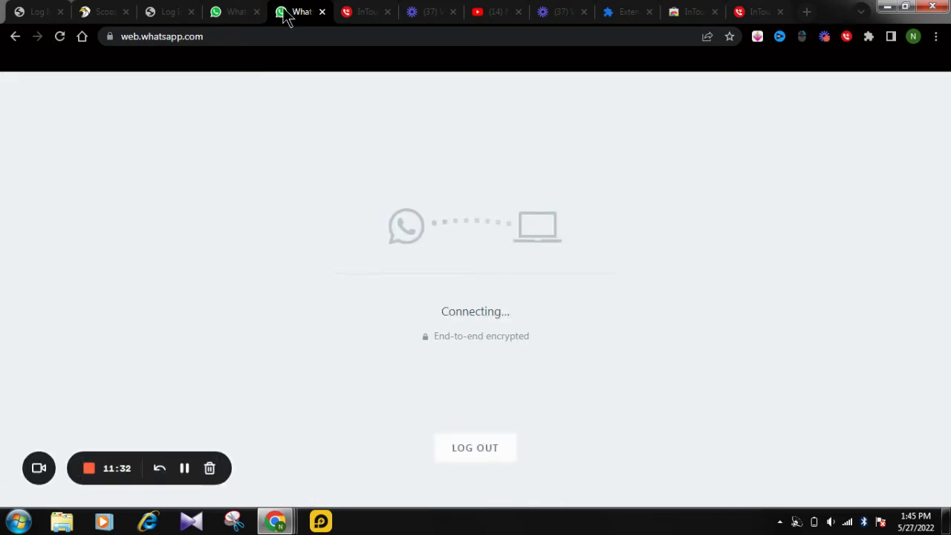
left_click(226, 12)
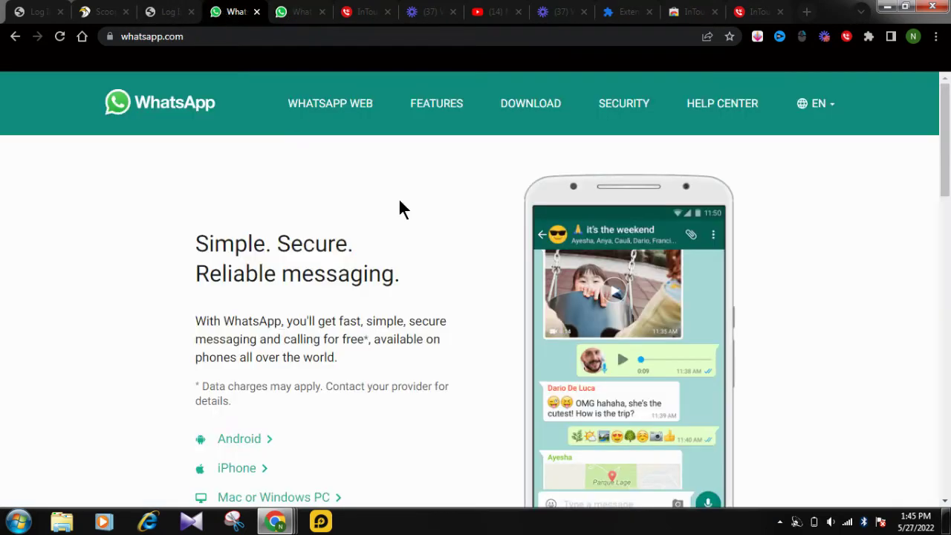
left_click(293, 12)
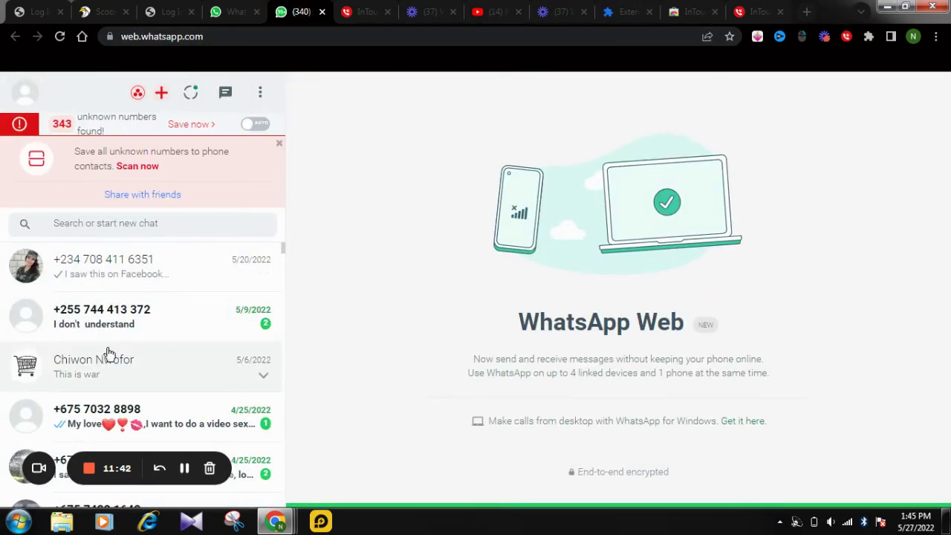
Look down the chat list for unsaved numbers and check the options available for a single chat.
scroll(157, 353, "down", 3)
scroll(149, 358, "down", 5)
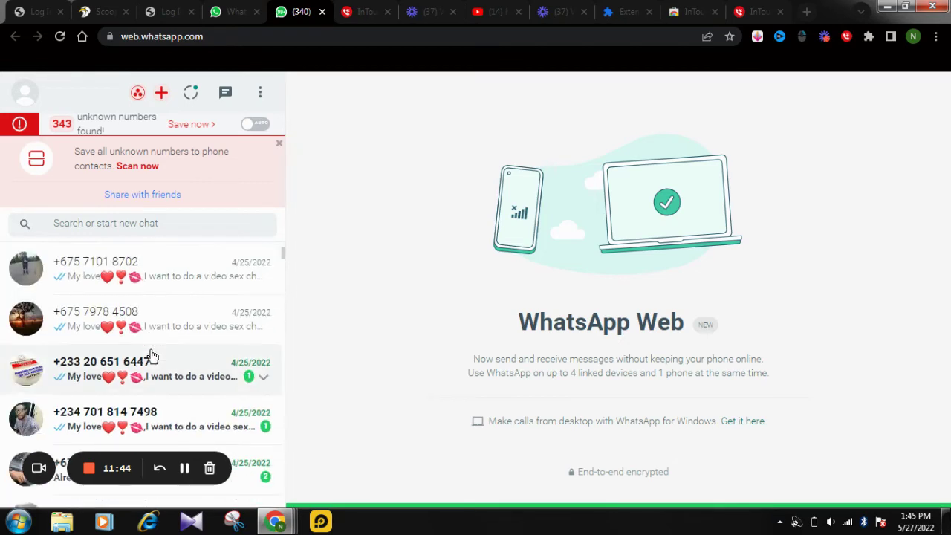
scroll(152, 355, "down", 5)
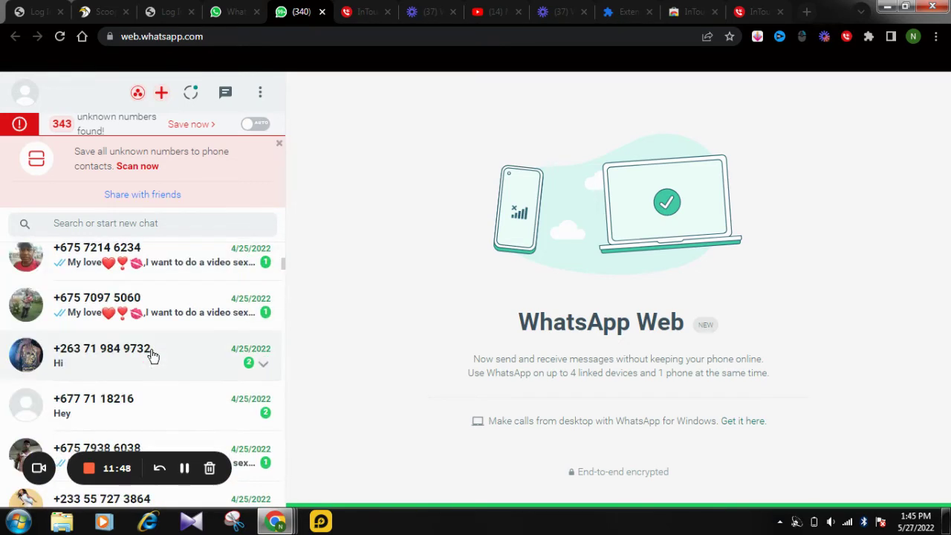
scroll(153, 357, "down", 5)
scroll(152, 357, "down", 5)
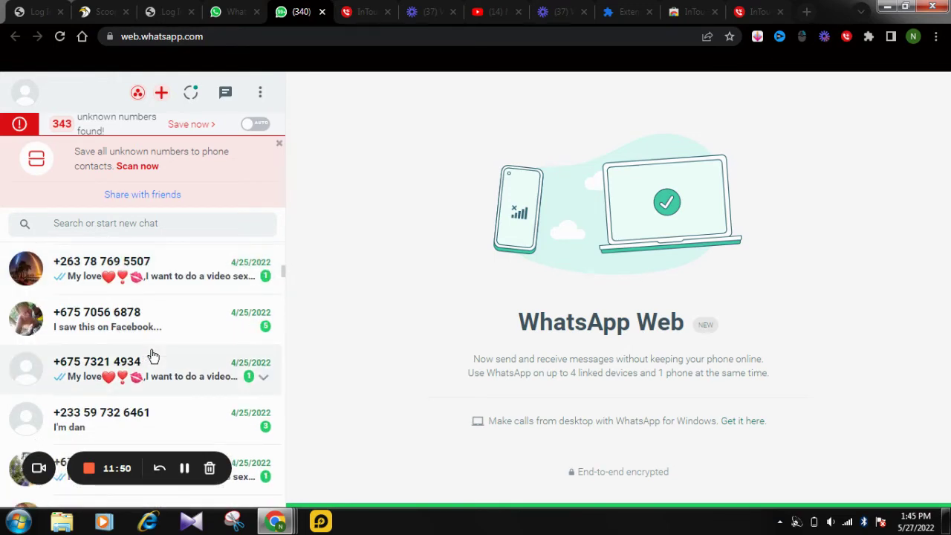
scroll(153, 356, "down", 5)
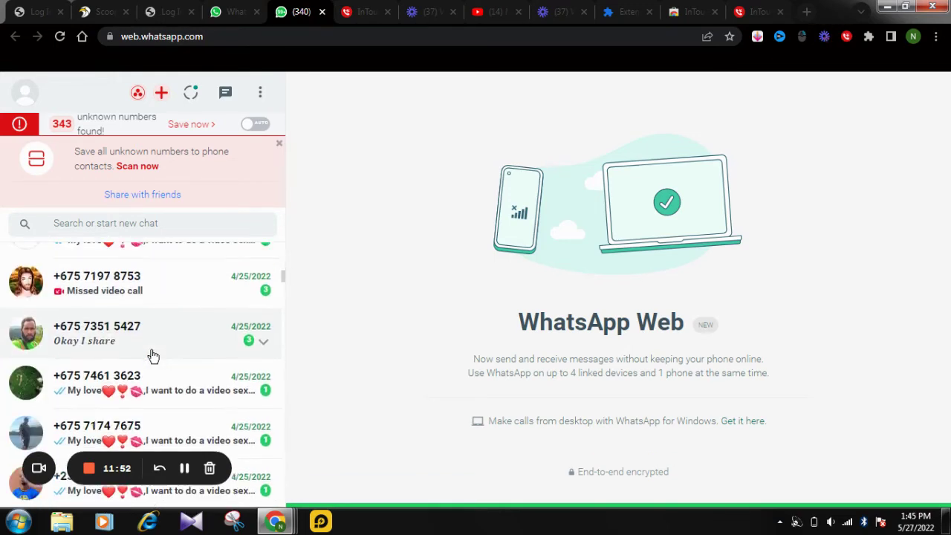
scroll(152, 357, "down", 5)
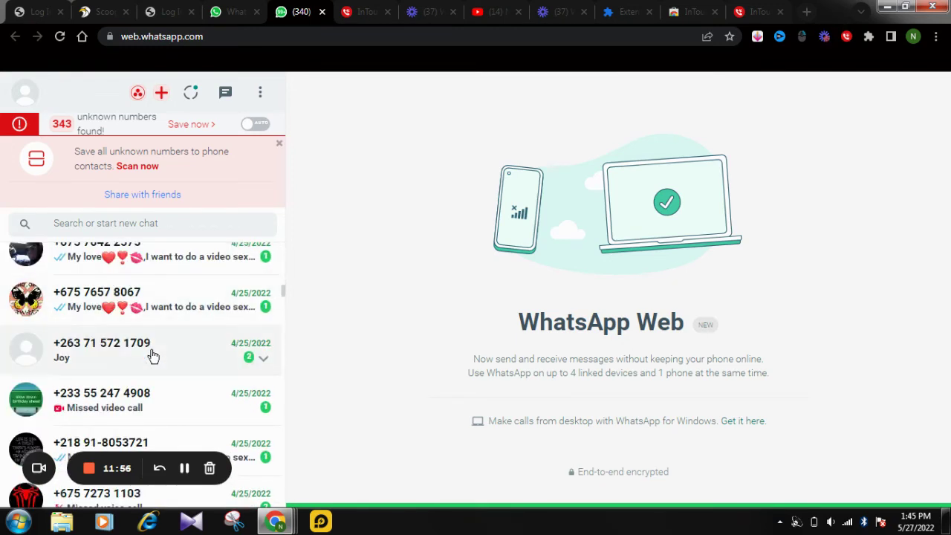
scroll(152, 356, "down", 2)
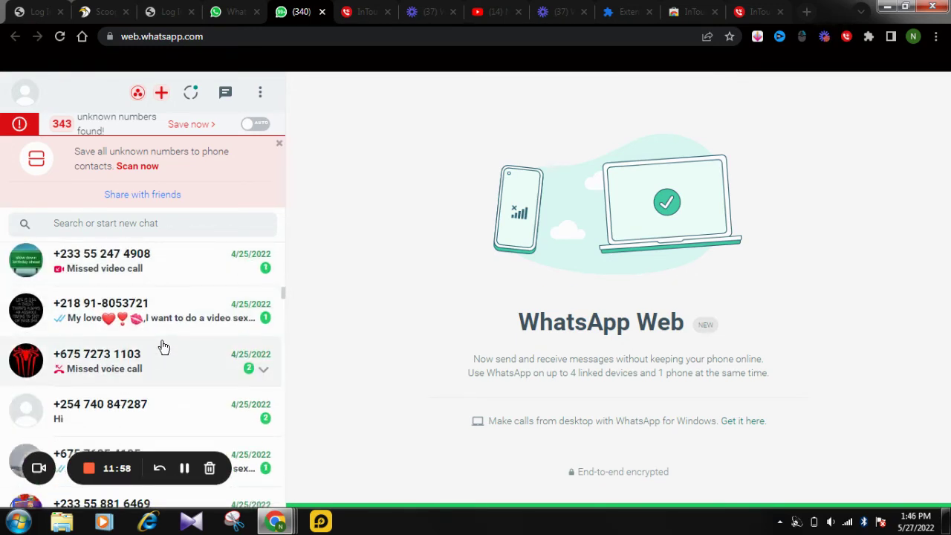
scroll(164, 347, "down", 6)
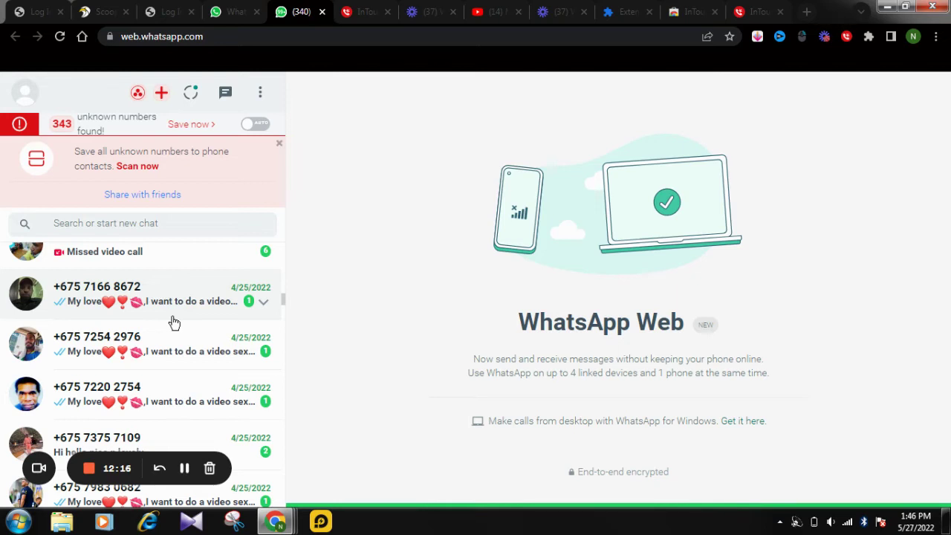
right_click(176, 306)
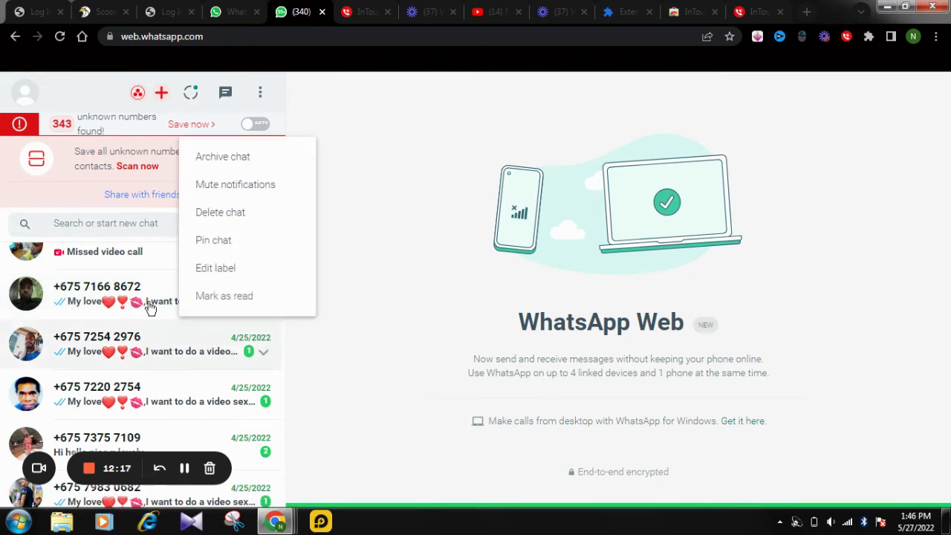
left_click(355, 223)
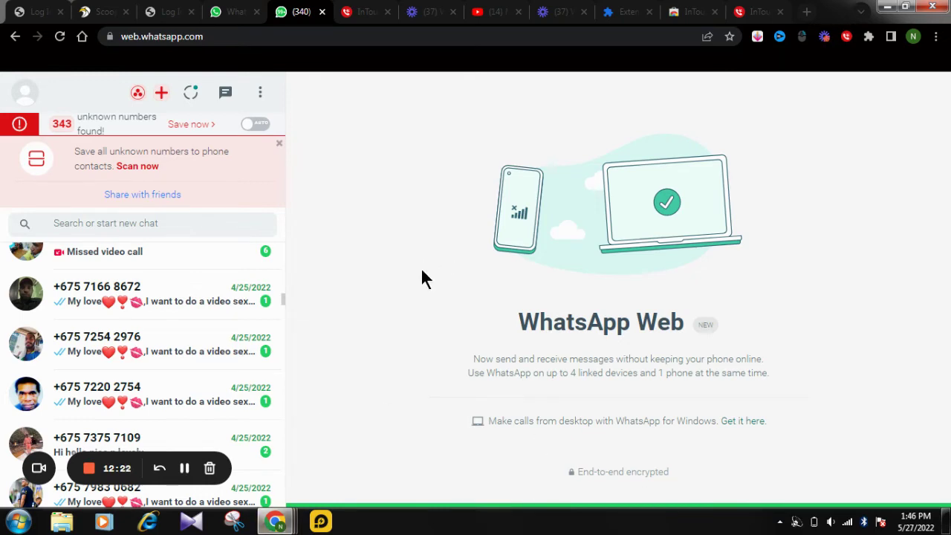
Read the Auto-save numbers offer, close it and view the WhatsApp Web options.
left_click(255, 124)
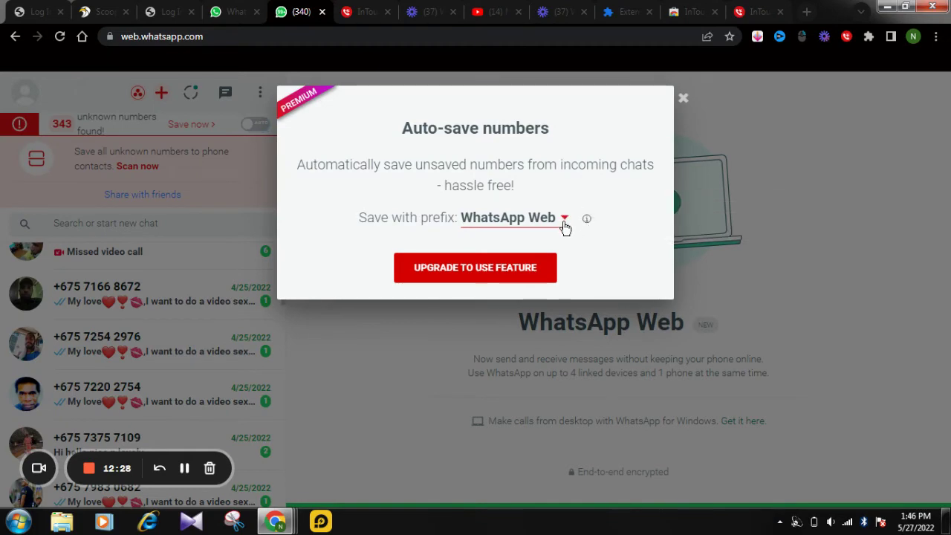
left_click(683, 98)
left_click(260, 94)
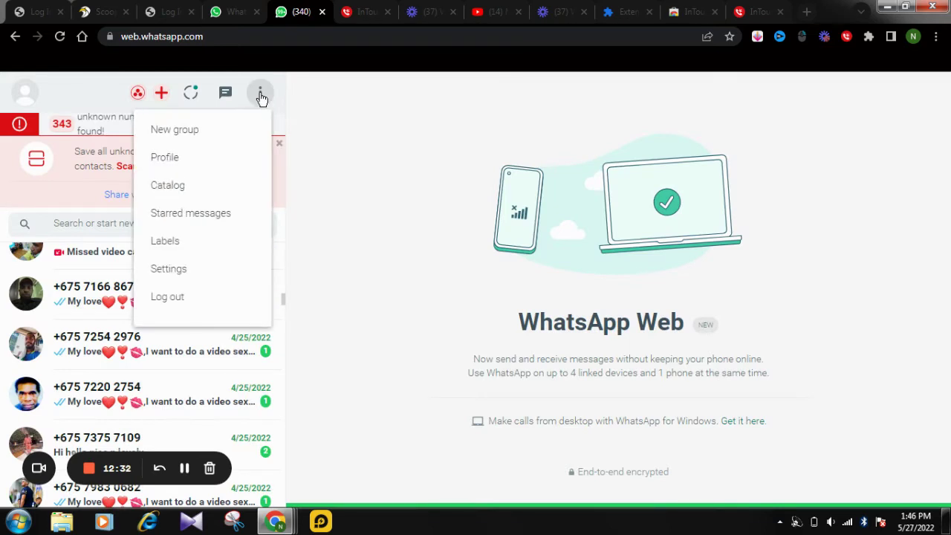
Start InTouchApp's Find unsaved numbers scan, look over the WhatsApp home page meanwhile and return to the scan window.
left_click(163, 98)
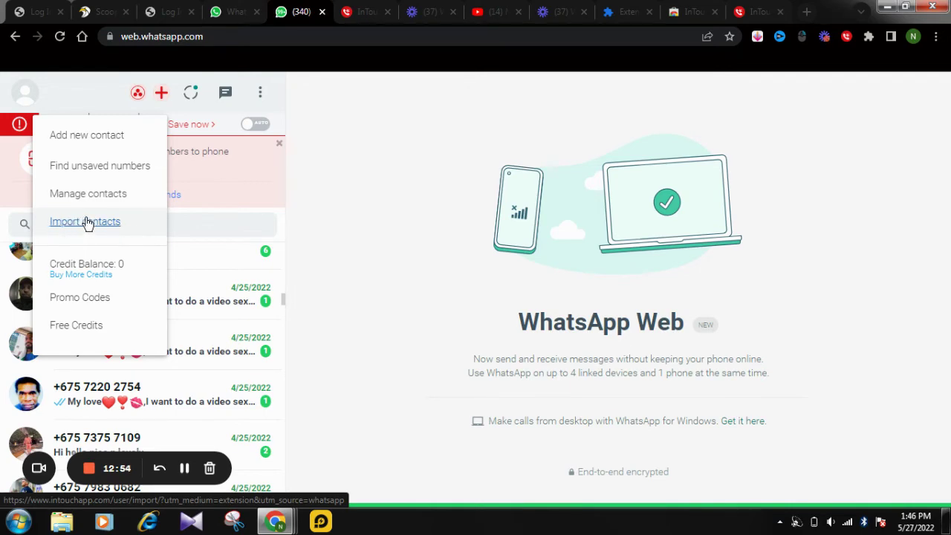
left_click(97, 169)
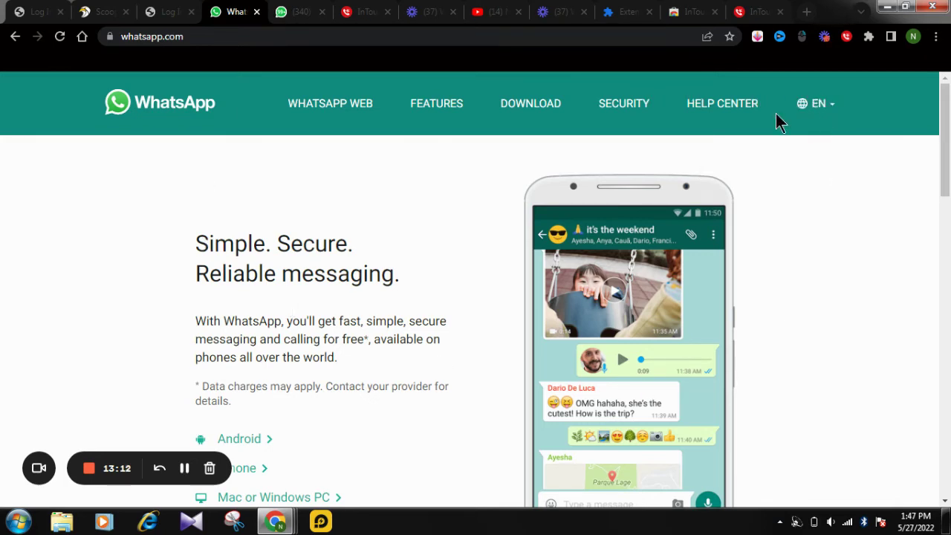
scroll(569, 289, "down", 10)
scroll(544, 315, "up", 4)
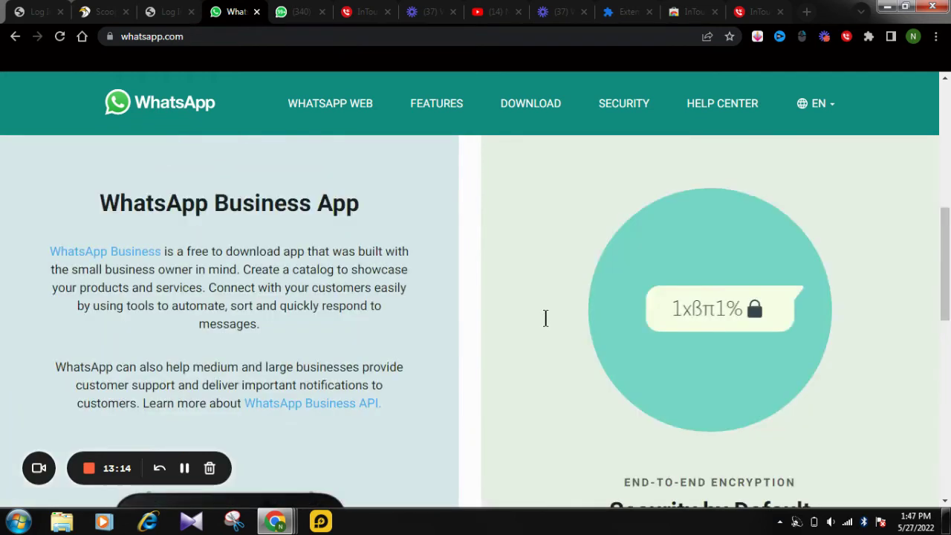
scroll(545, 318, "down", 6)
scroll(545, 316, "up", 12)
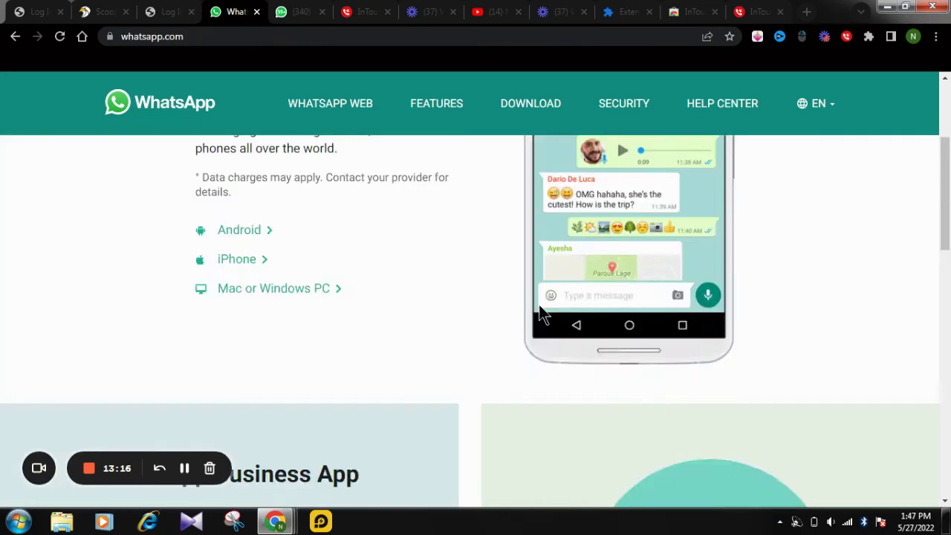
left_click(325, 16)
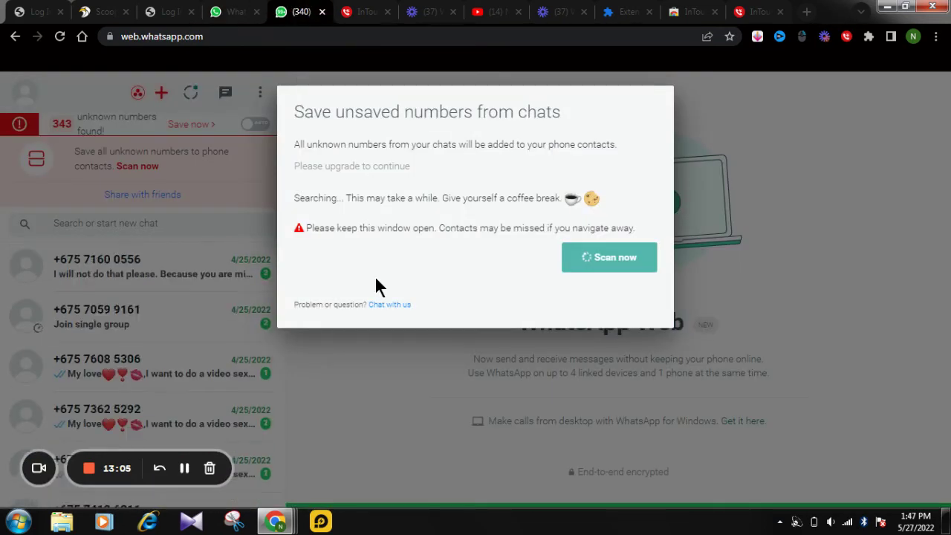
Let the scan for unsaved numbers finish and close its save window without upgrading.
left_click(613, 271)
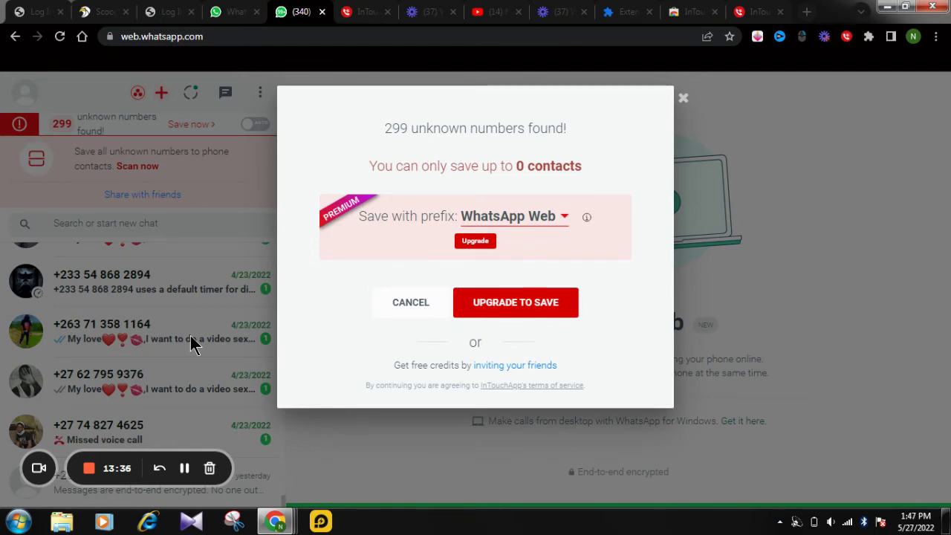
left_click(397, 308)
left_click(683, 97)
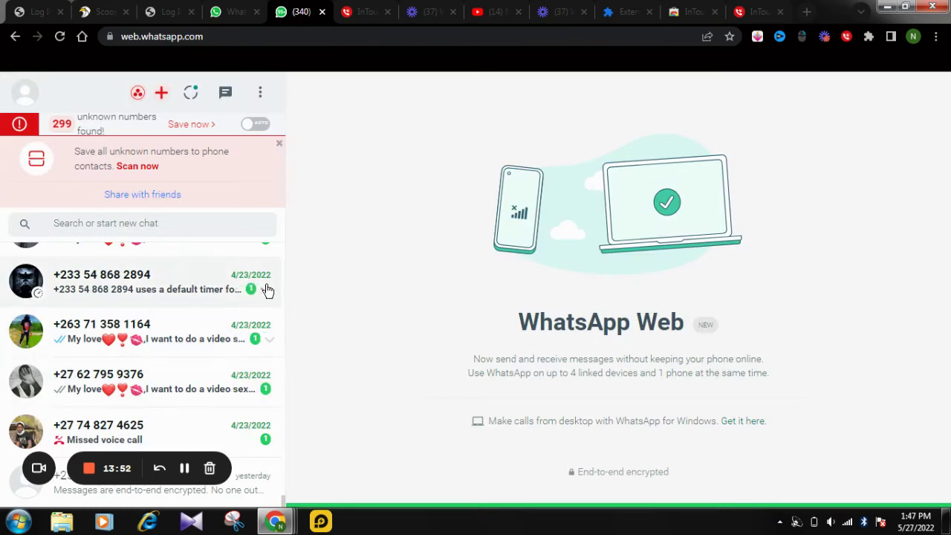
Look through the chat list from the oldest chats back to the recent ones for numbers still unsaved.
scroll(266, 285, "up", 5)
scroll(268, 279, "up", 10)
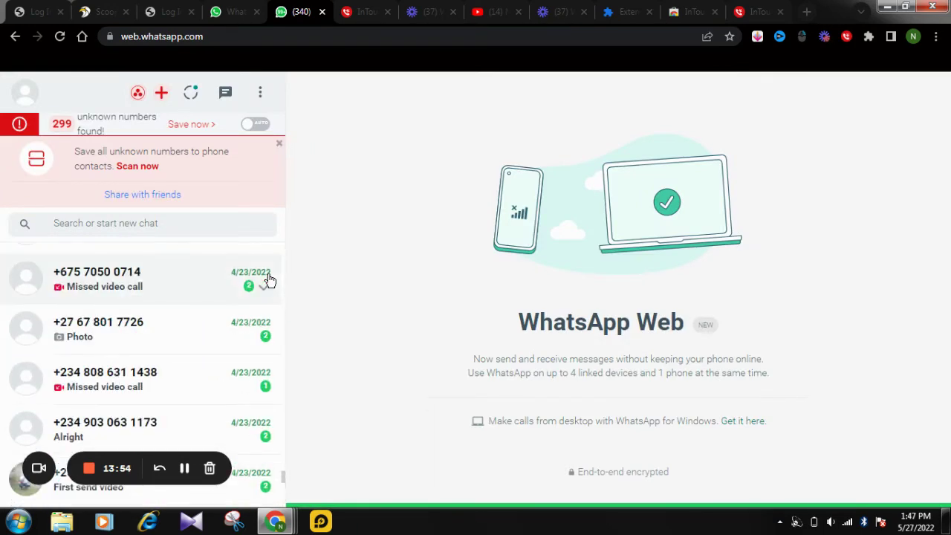
scroll(280, 454, "up", 5)
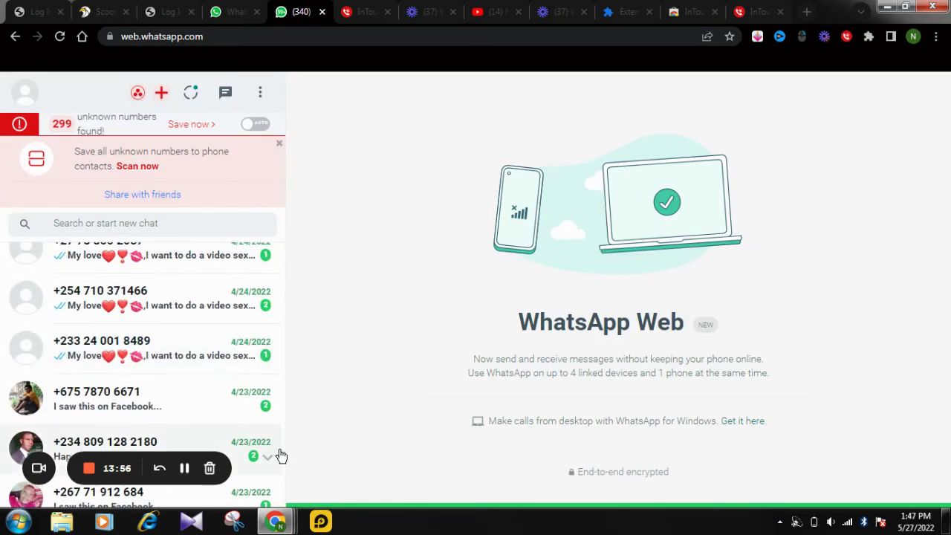
left_click_drag(281, 456, 286, 233)
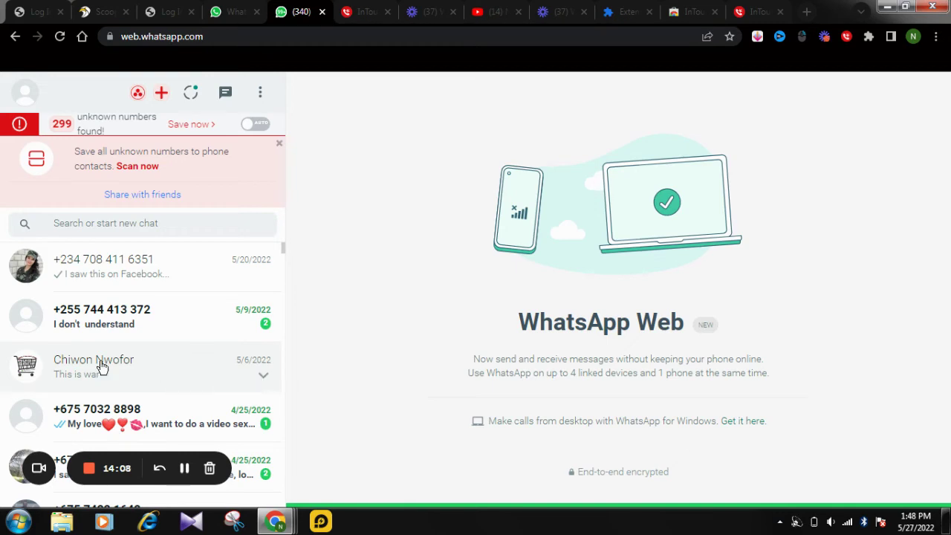
scroll(78, 358, "down", 2)
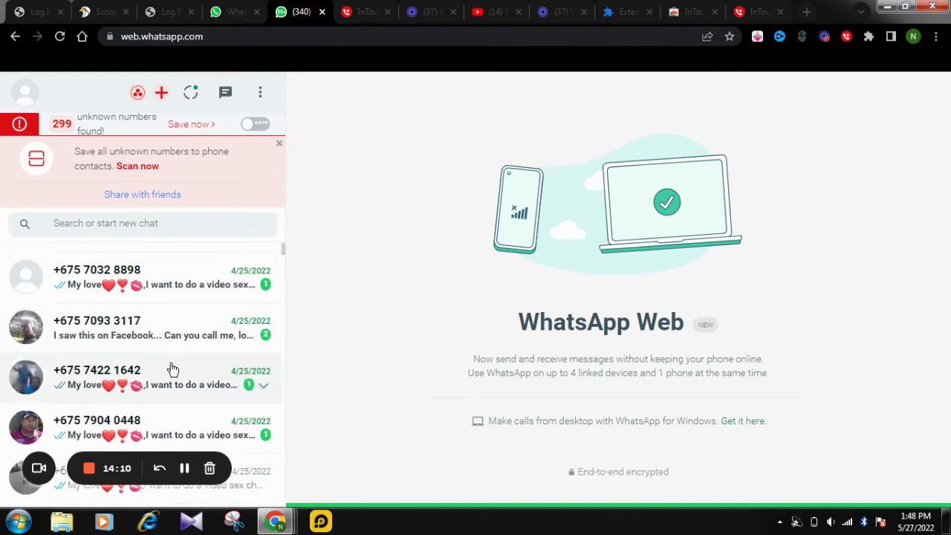
scroll(171, 370, "down", 3)
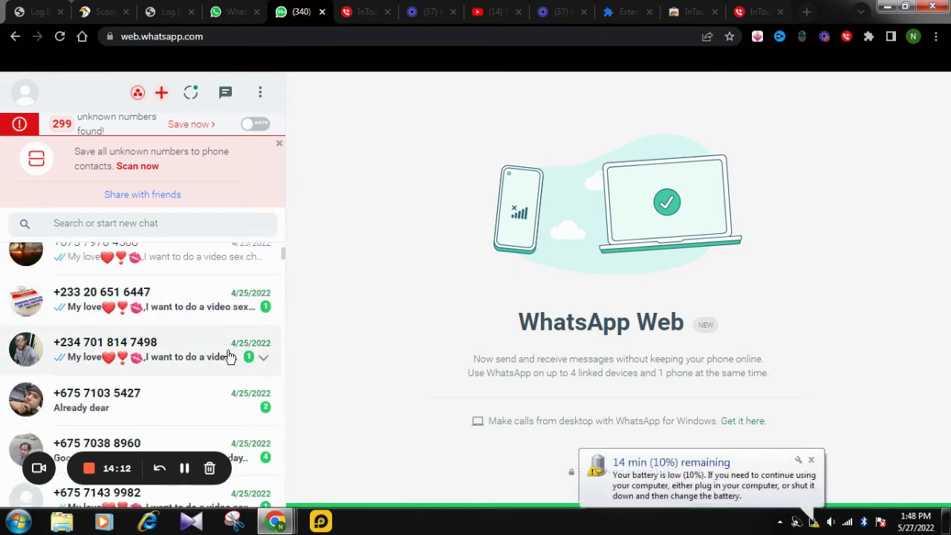
scroll(225, 375, "down", 5)
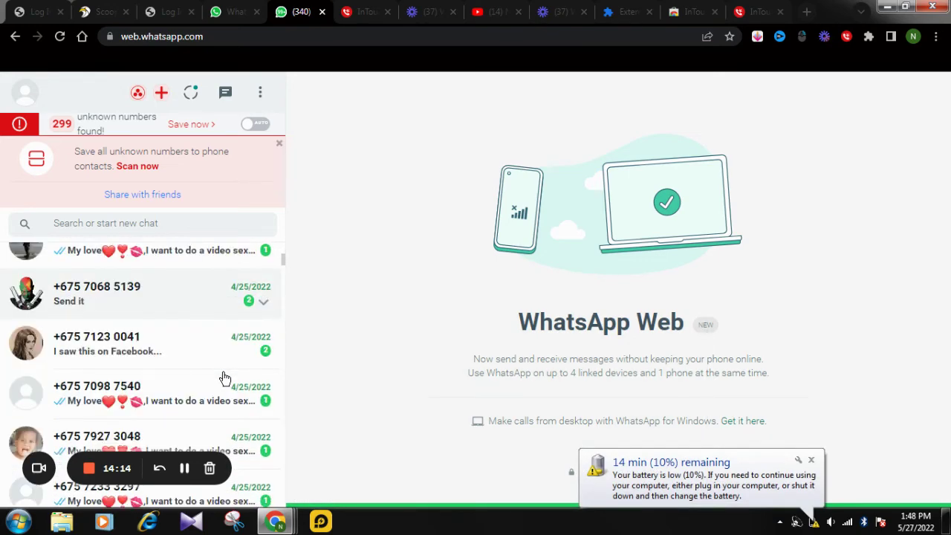
scroll(224, 378, "down", 7)
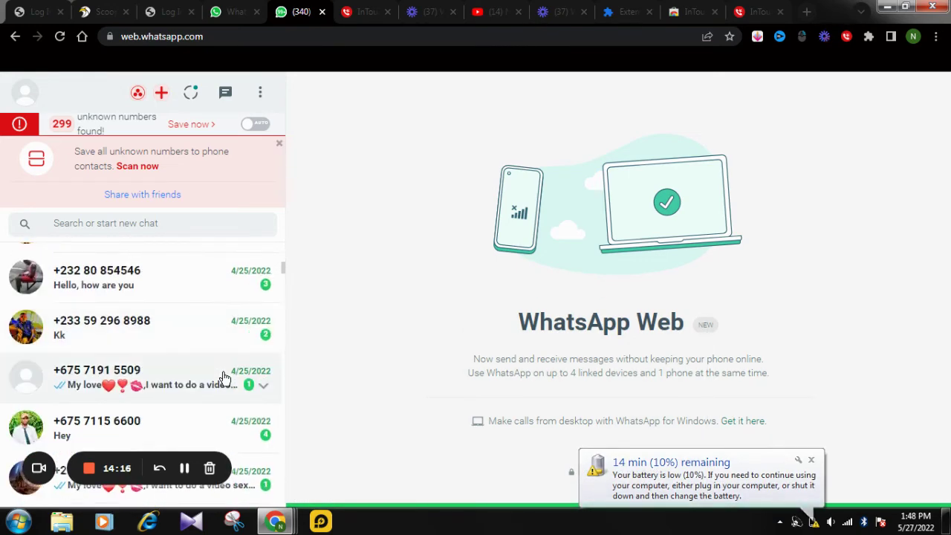
scroll(224, 378, "down", 5)
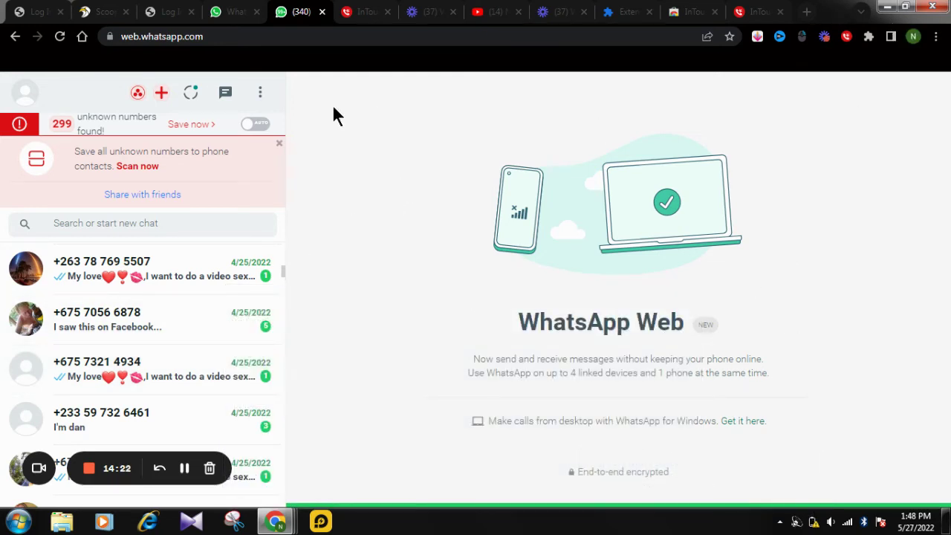
Log out of the current WhatsApp Web account and confirm the logout.
left_click(261, 95)
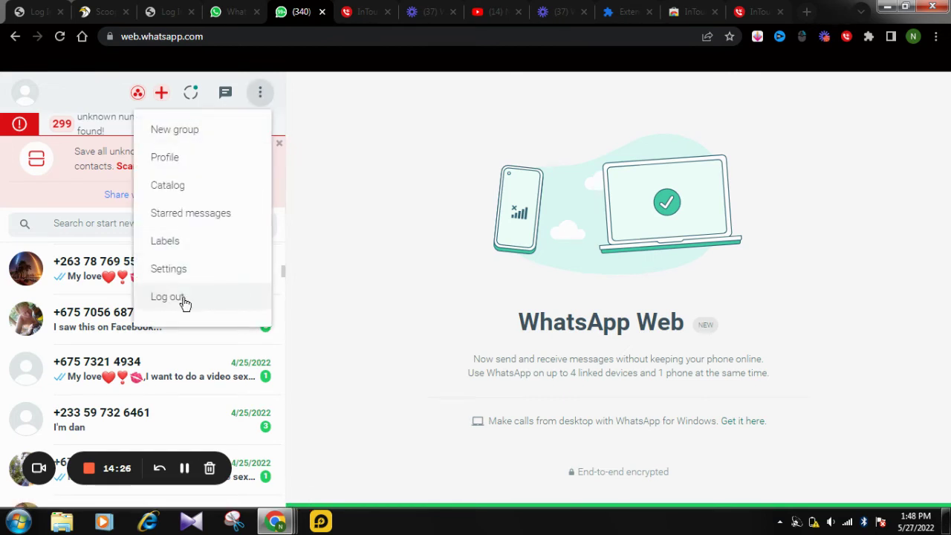
left_click(183, 298)
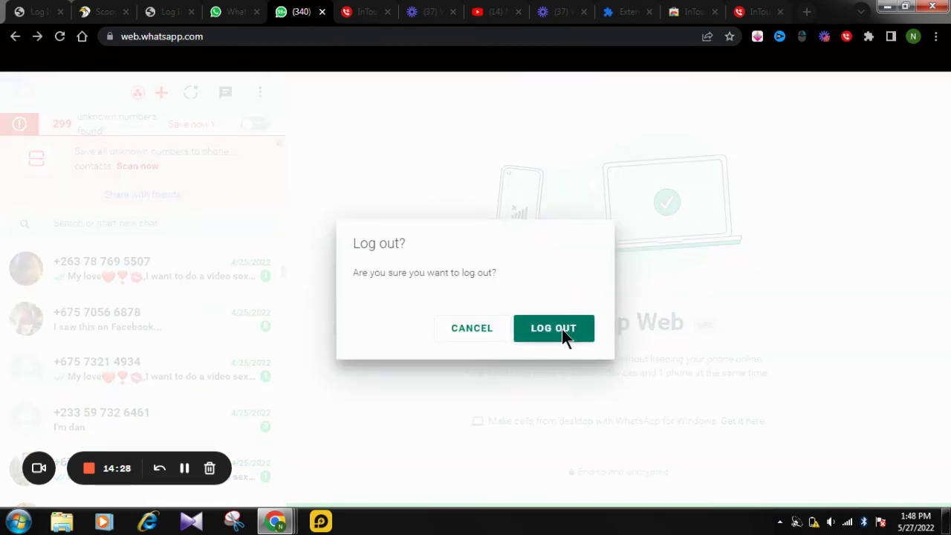
left_click(561, 329)
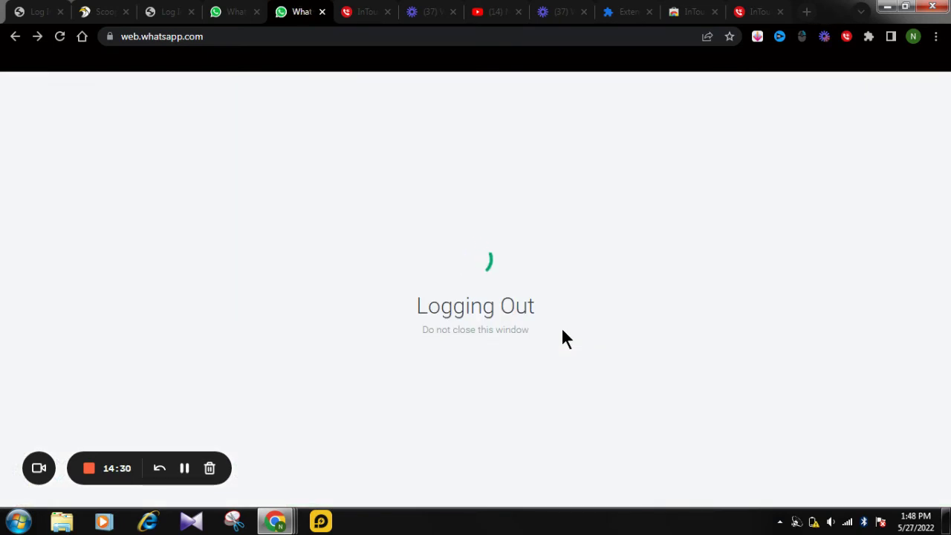
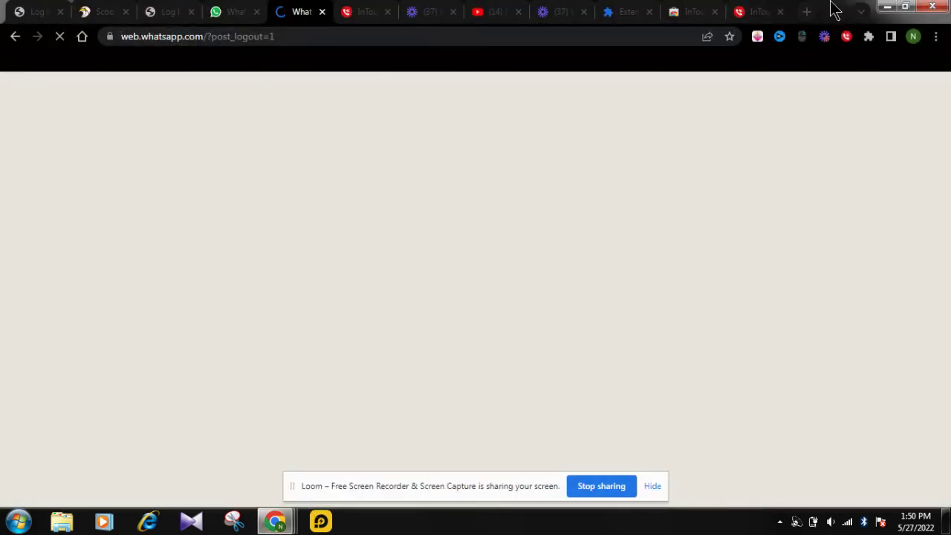
Check the neighbouring browser pages and close the logged-out WhatsApp Web page.
left_click(365, 9)
left_click(298, 11)
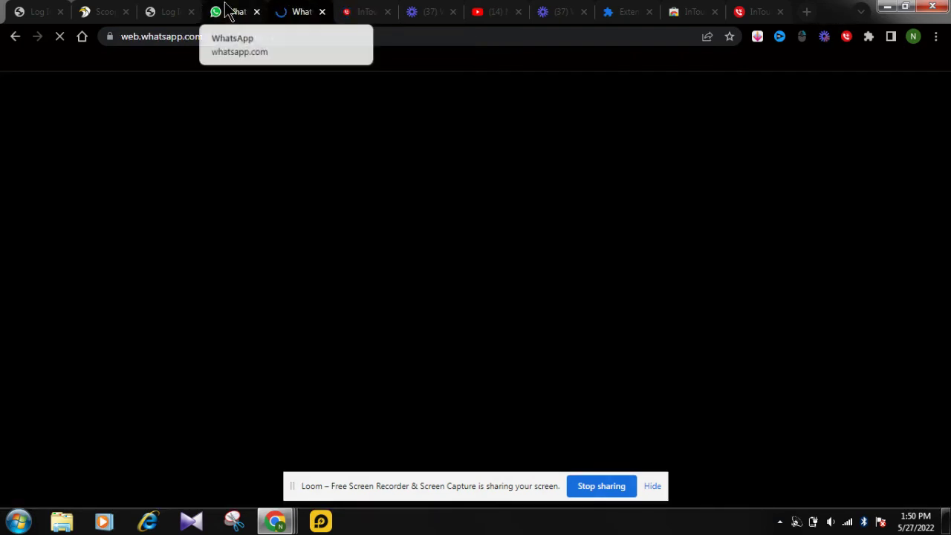
left_click(226, 11)
left_click(291, 10)
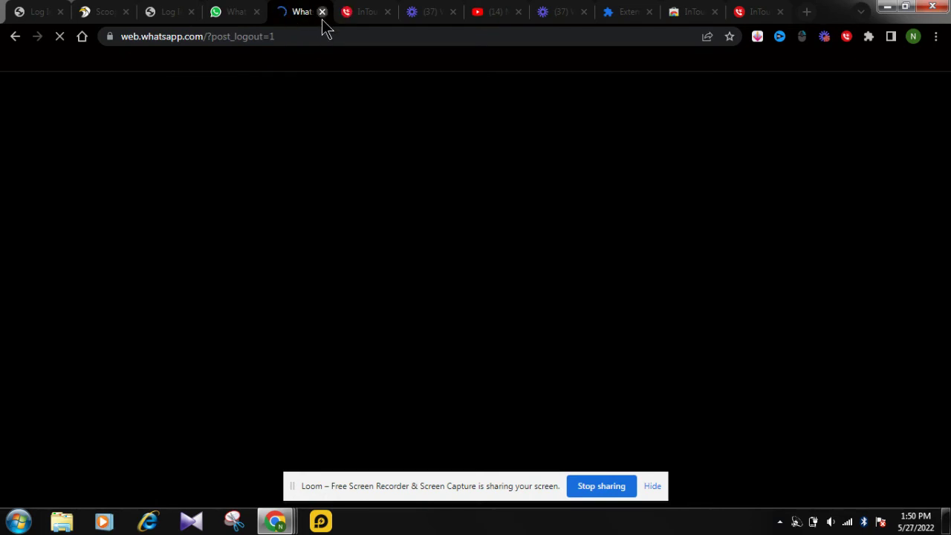
left_click(322, 12)
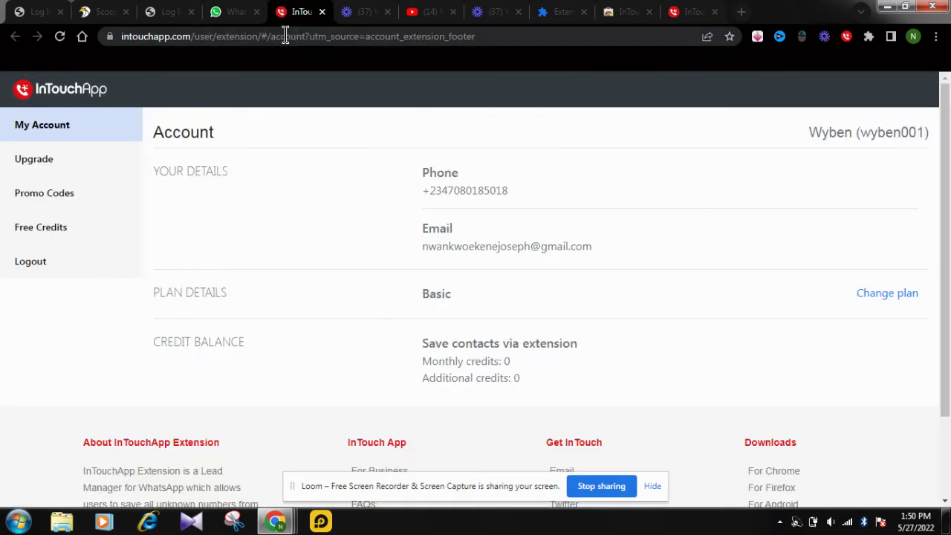
Open web.whatsapp.com in a new browser tab.
left_click(741, 11)
left_click(404, 37)
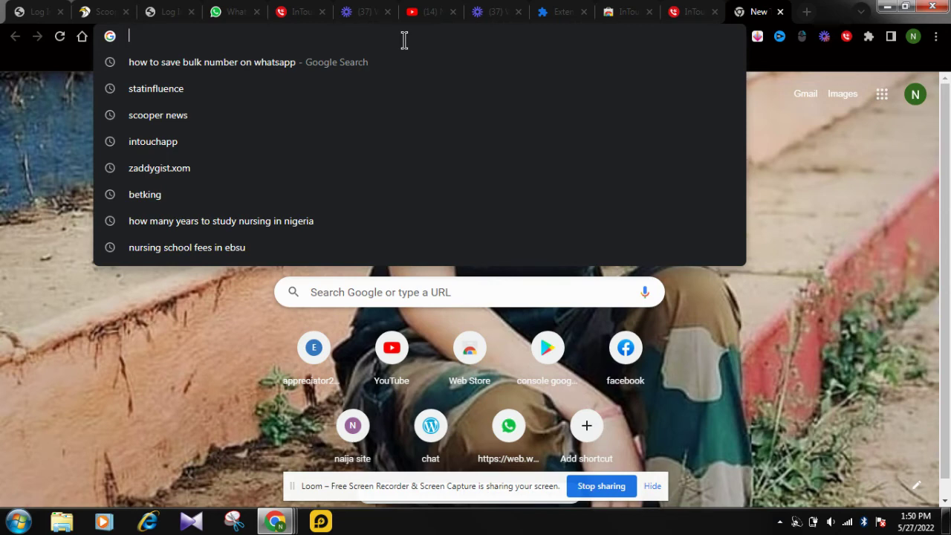
type("web.whatsapp.com")
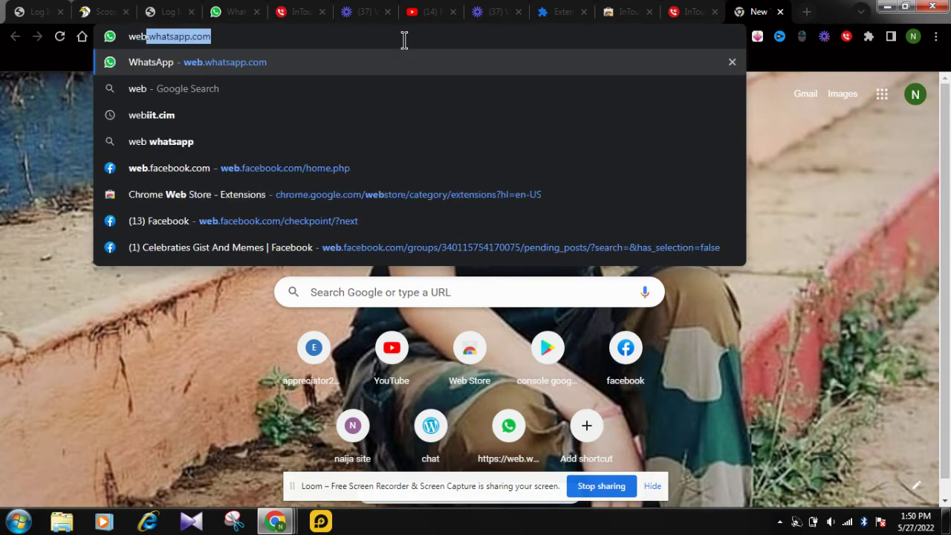
key("Return")
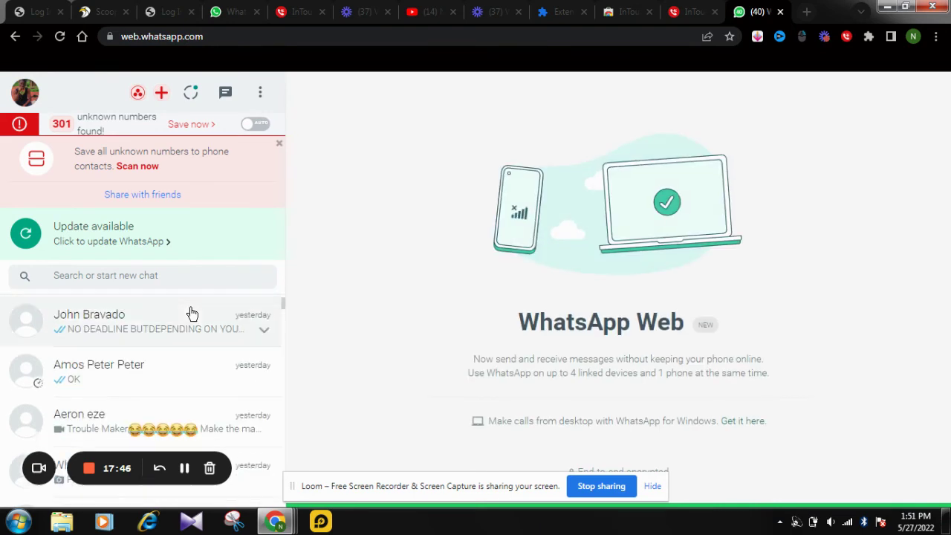
Look down the second account's chat list for contacts already saved with the numbered "Whatsapp Web" prefix.
scroll(191, 312, "down", 10)
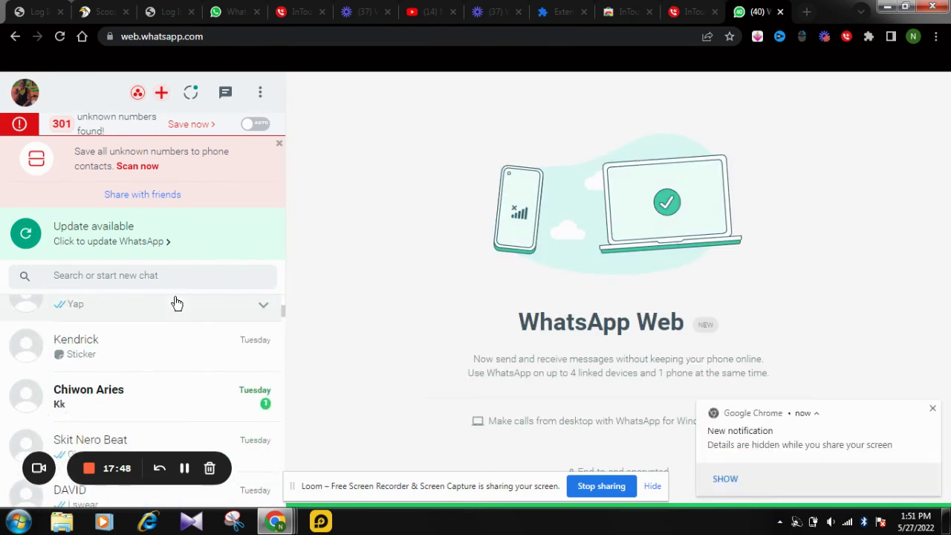
scroll(177, 302, "down", 10)
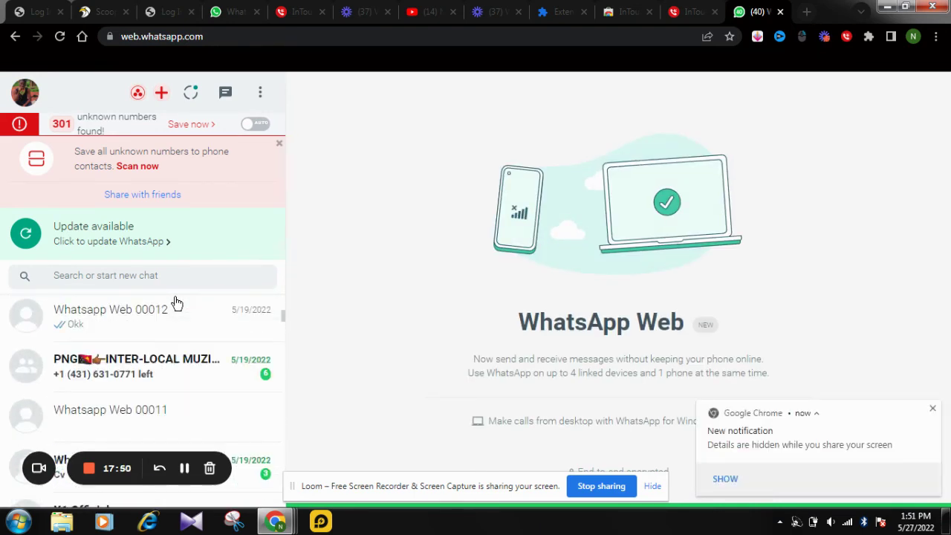
scroll(177, 303, "down", 10)
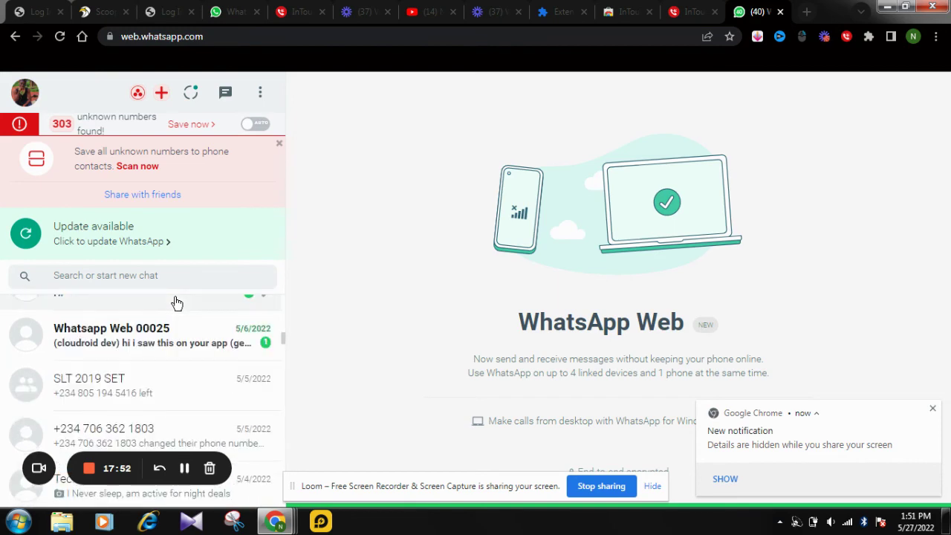
scroll(112, 309, "up", 5)
scroll(123, 318, "down", 4)
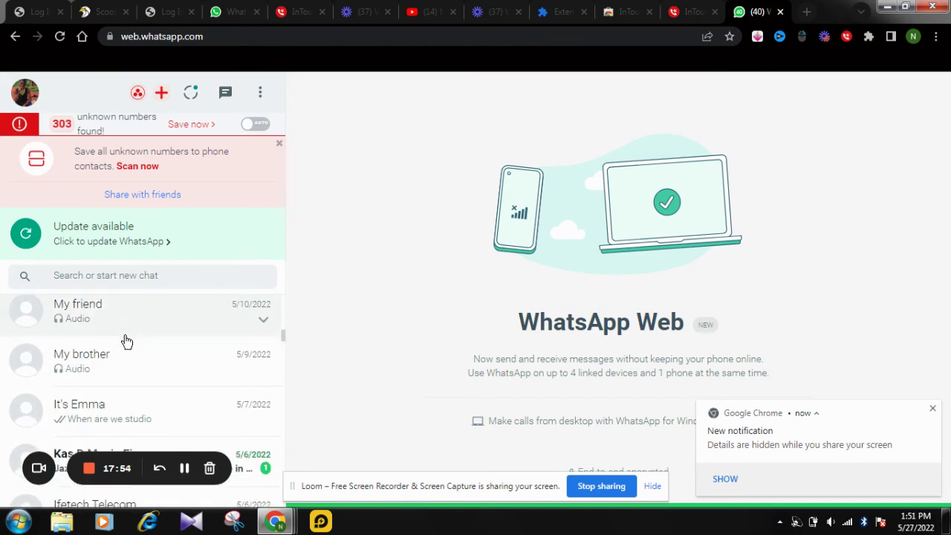
scroll(122, 343, "up", 1)
scroll(116, 355, "down", 2)
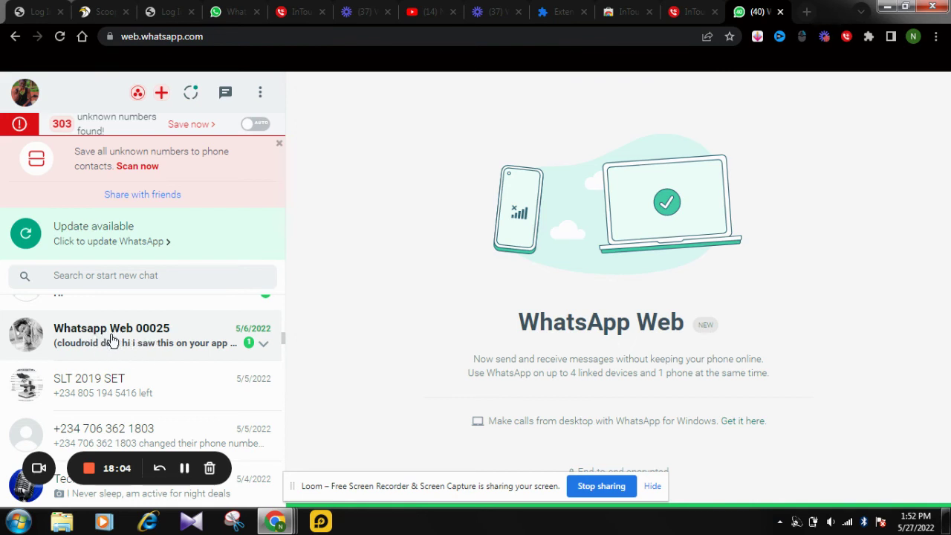
scroll(146, 363, "down", 8)
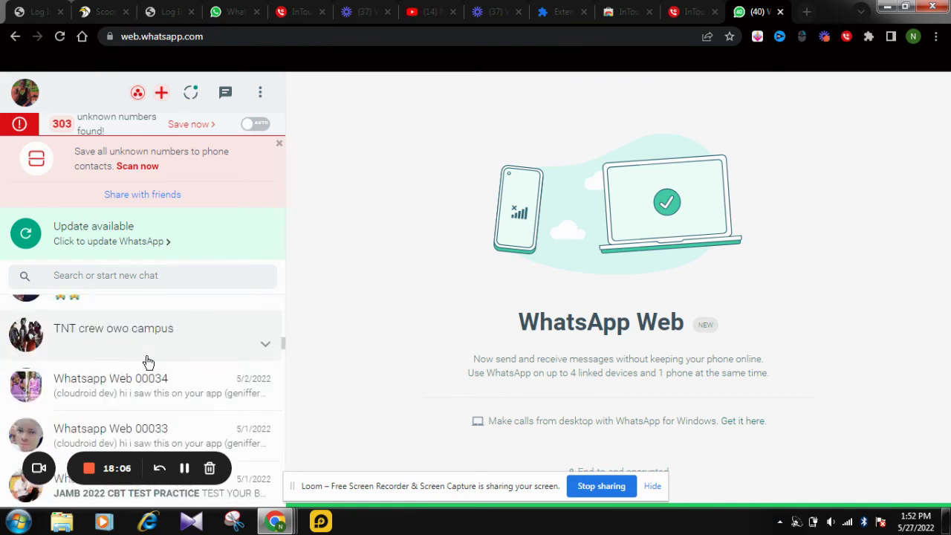
scroll(149, 361, "up", 1)
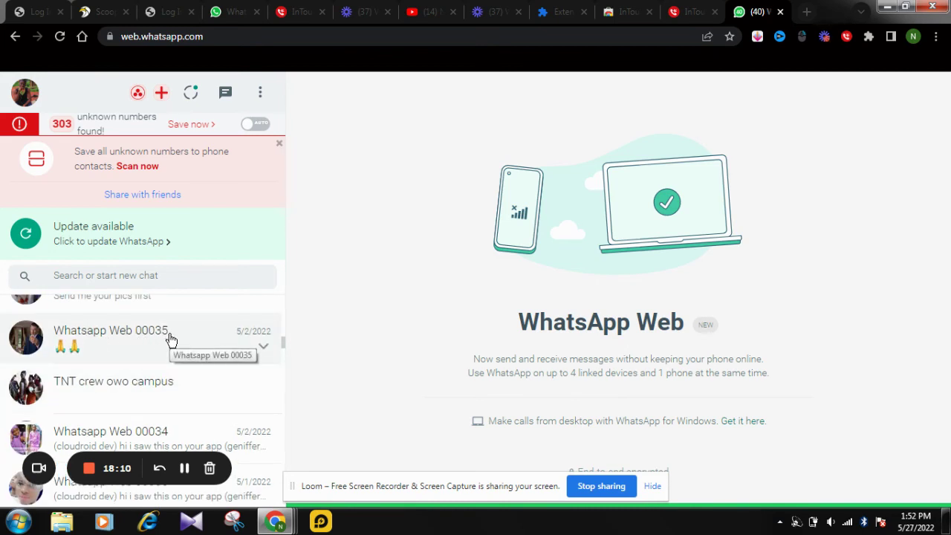
scroll(143, 376, "down", 1)
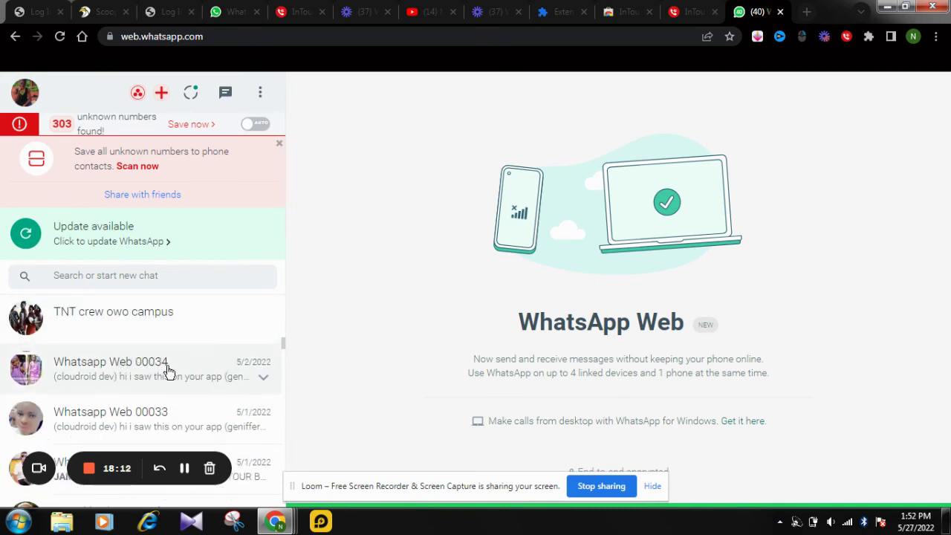
scroll(168, 369, "down", 1)
scroll(148, 394, "down", 1)
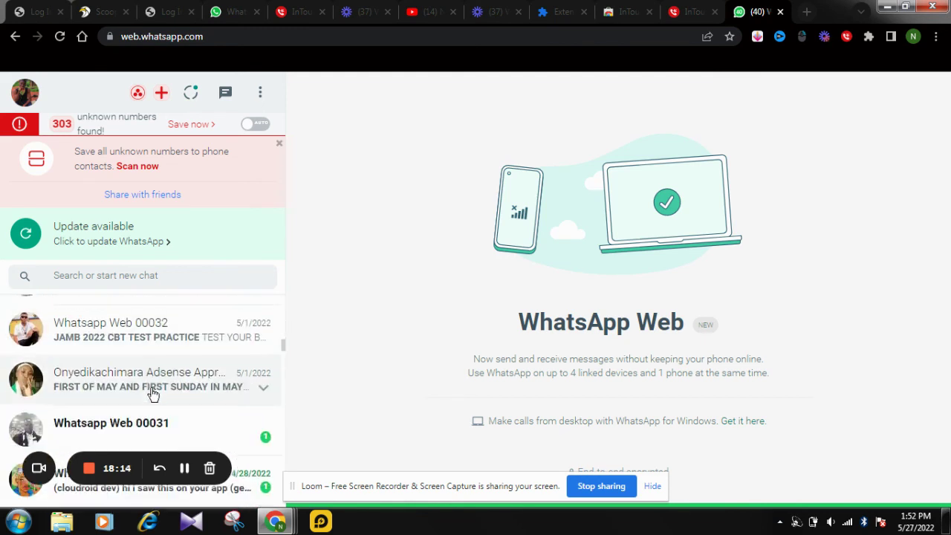
scroll(141, 401, "down", 2)
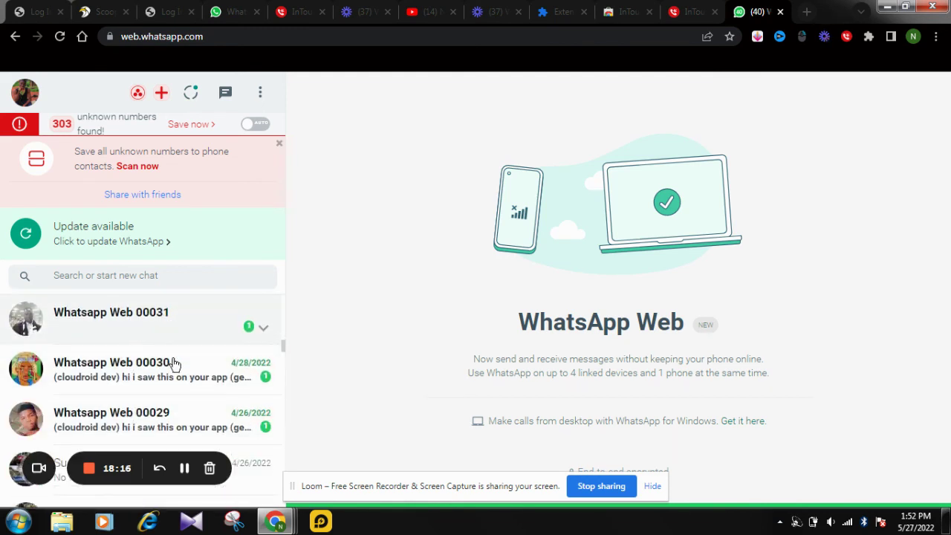
scroll(149, 341, "down", 2)
scroll(156, 348, "up", 1)
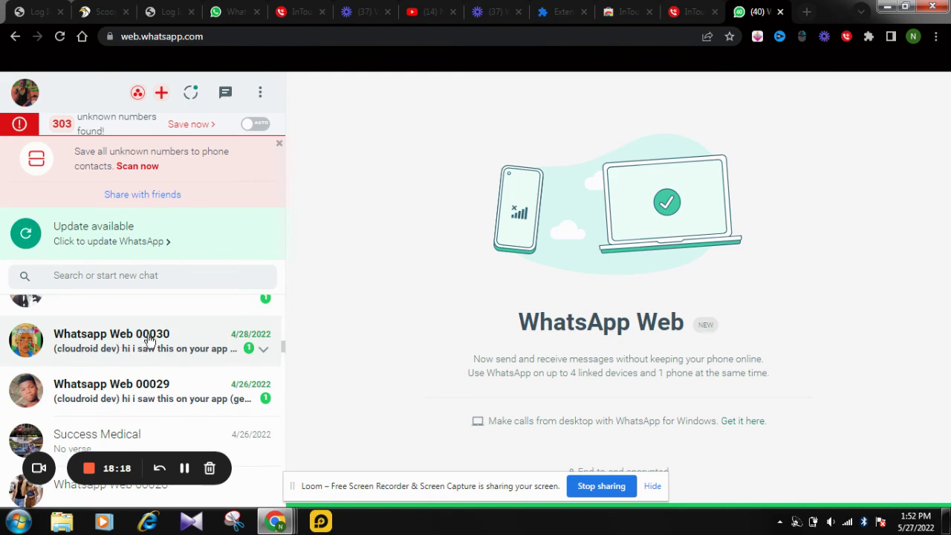
scroll(170, 352, "down", 4)
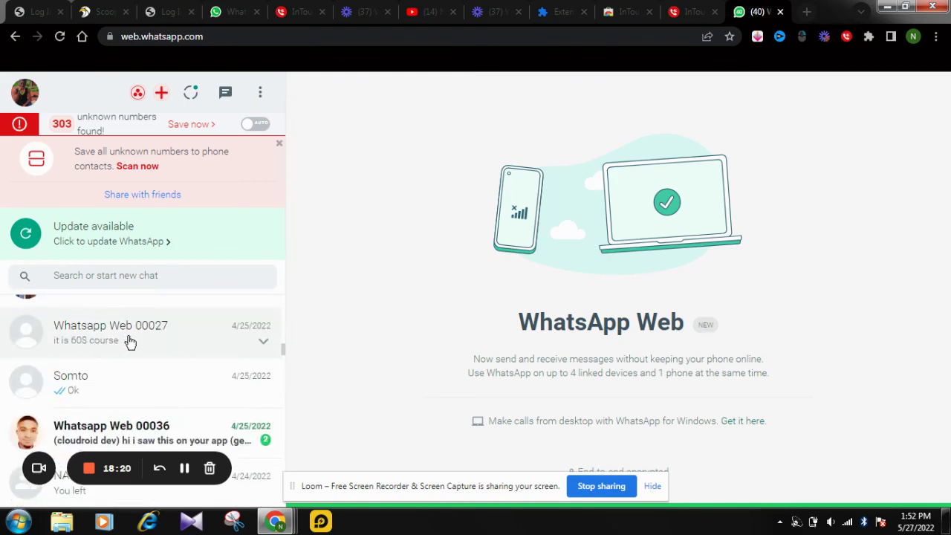
scroll(132, 345, "up", 1)
scroll(140, 355, "down", 4)
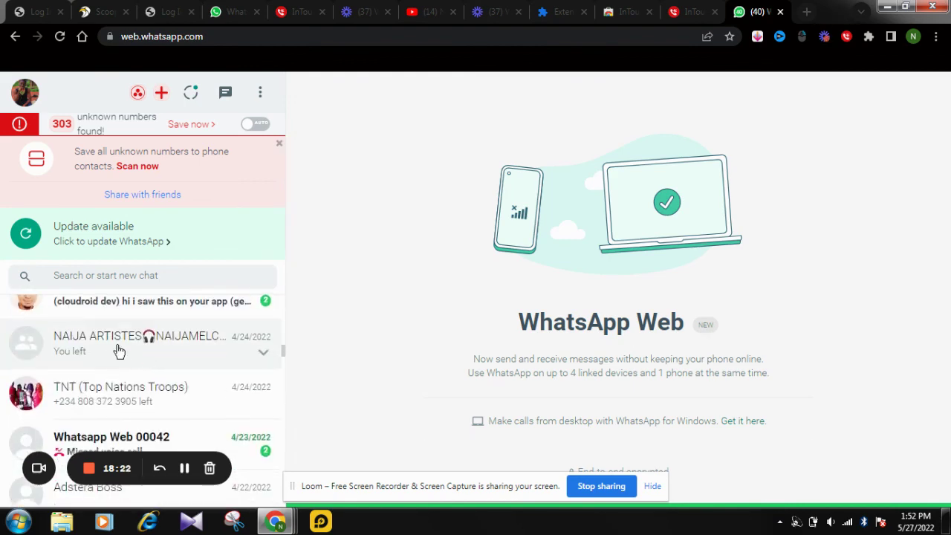
scroll(123, 350, "up", 1)
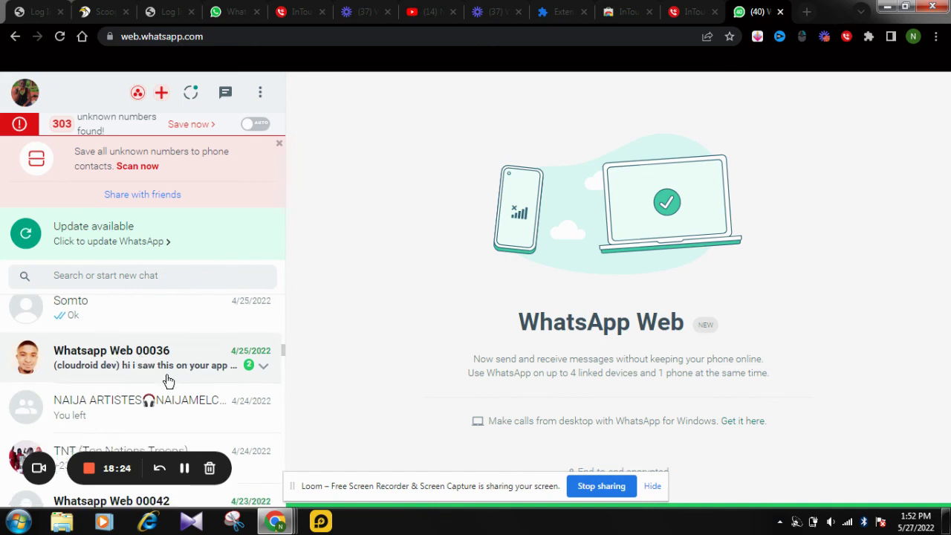
scroll(143, 371, "down", 3)
scroll(146, 373, "down", 4)
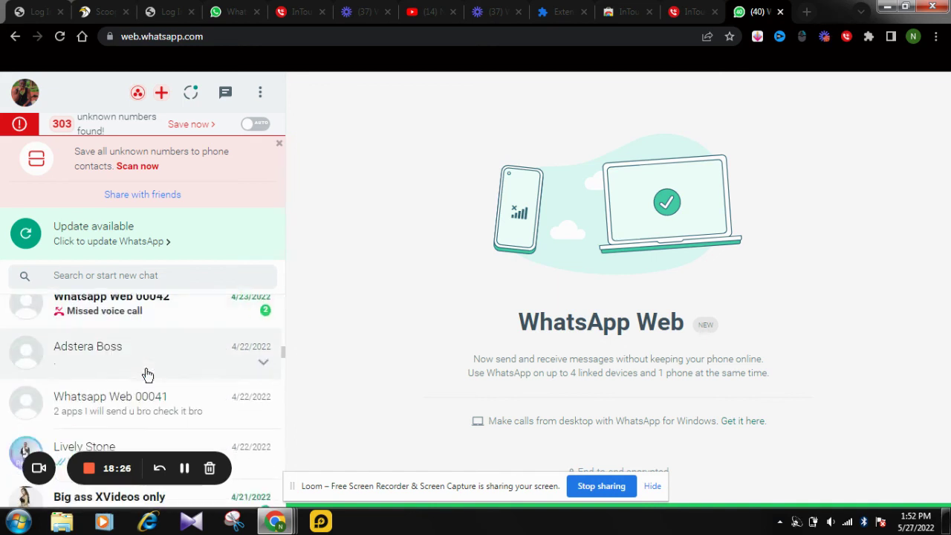
Open the status updates and look through the list for contacts saved with the numbered "Whatsapp Web" prefix.
scroll(203, 363, "up", 1)
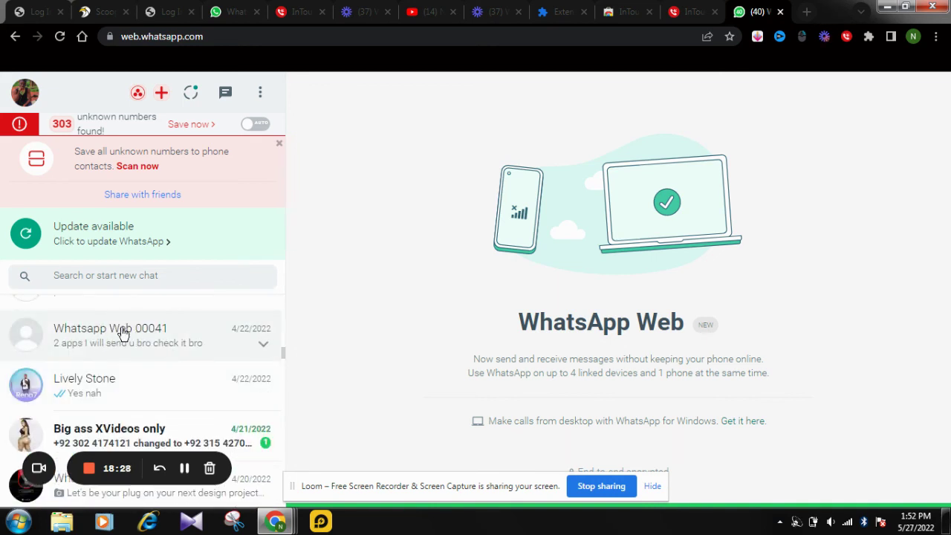
left_click(192, 93)
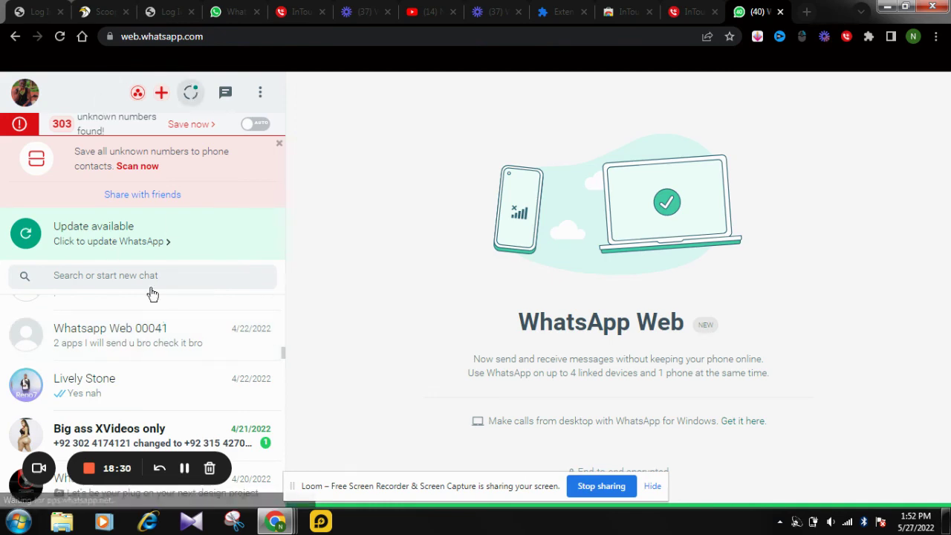
scroll(127, 365, "down", 3)
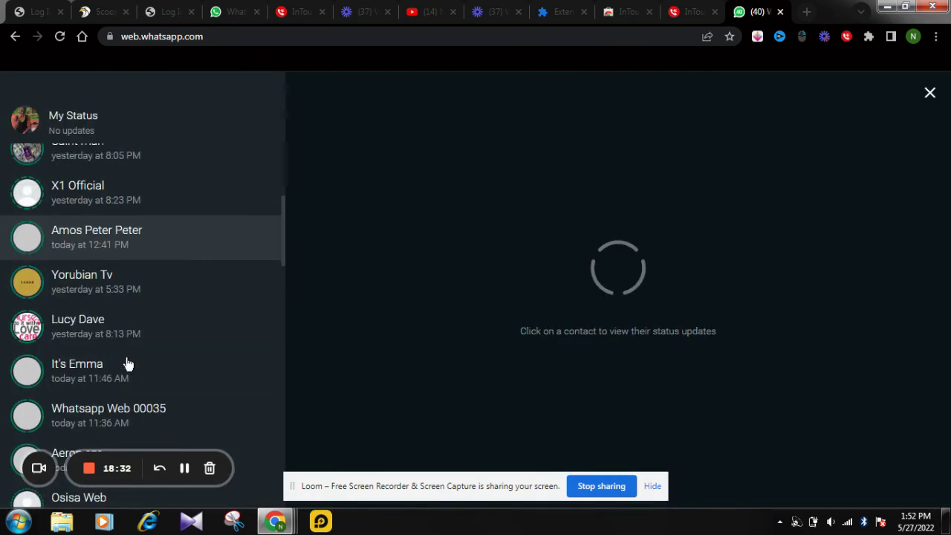
scroll(174, 223, "down", 3)
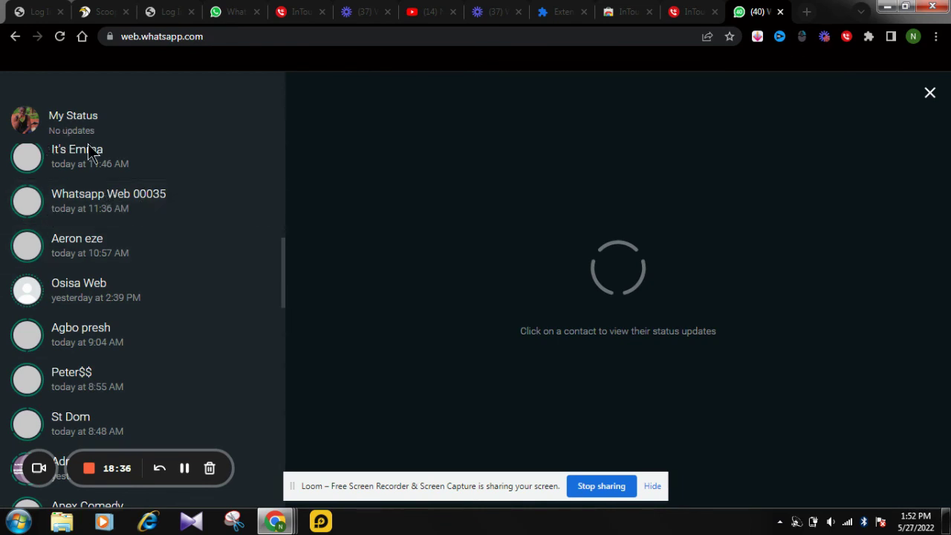
scroll(95, 153, "up", 5)
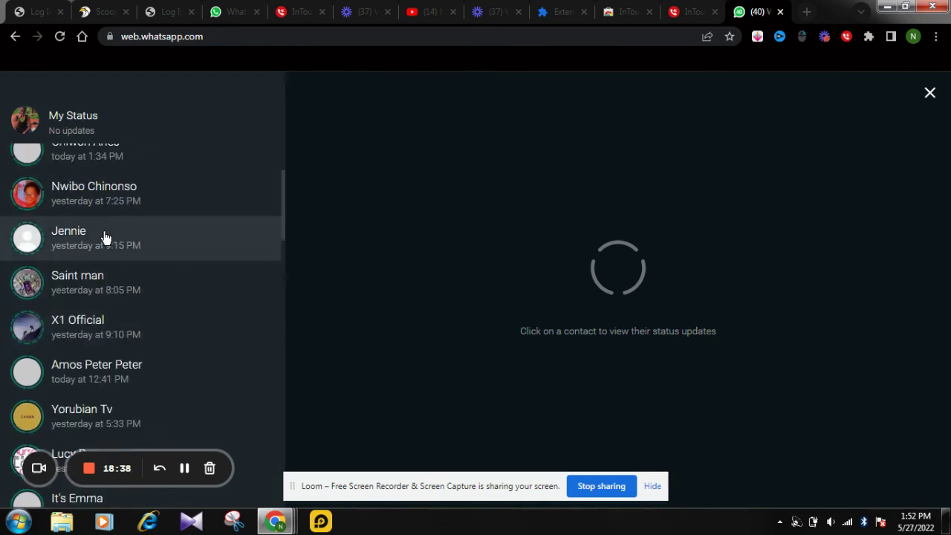
scroll(104, 236, "up", 2)
scroll(104, 238, "down", 6)
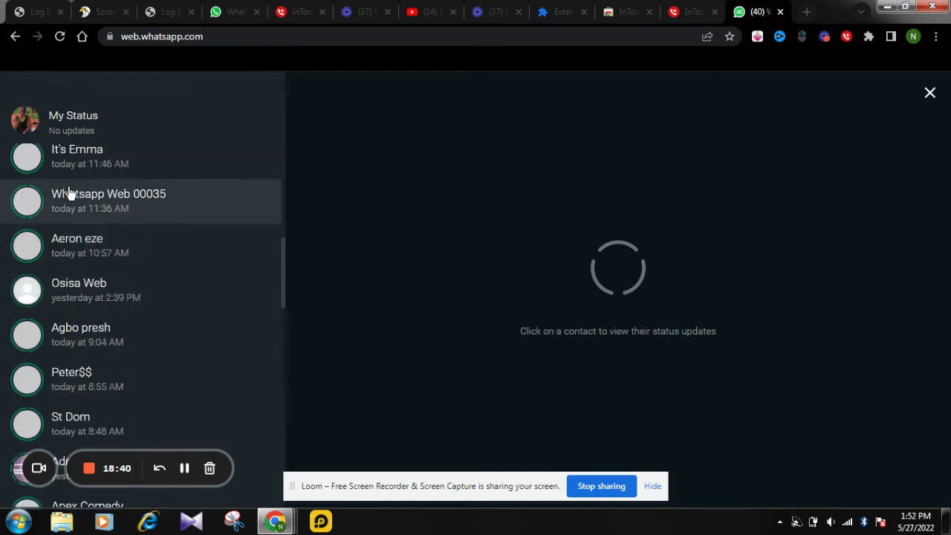
scroll(117, 303, "down", 4)
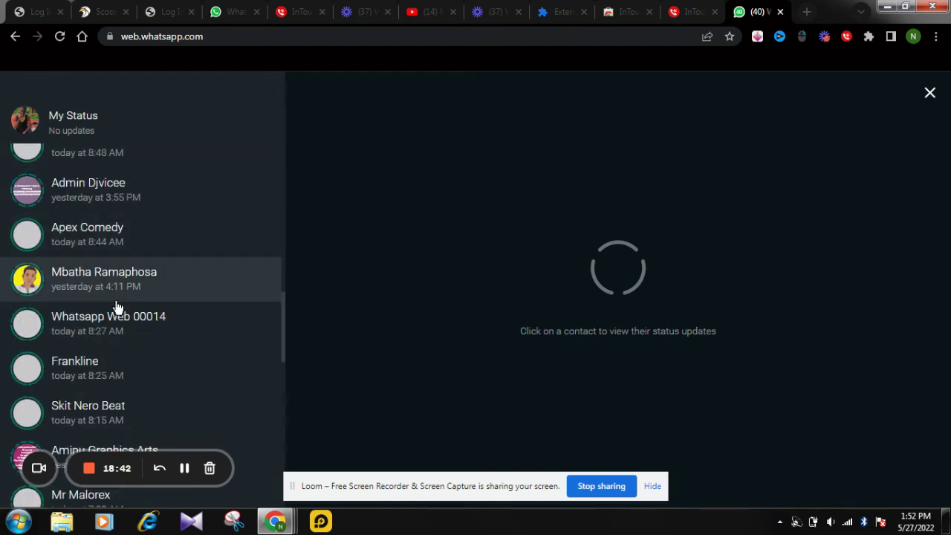
scroll(141, 308, "down", 1)
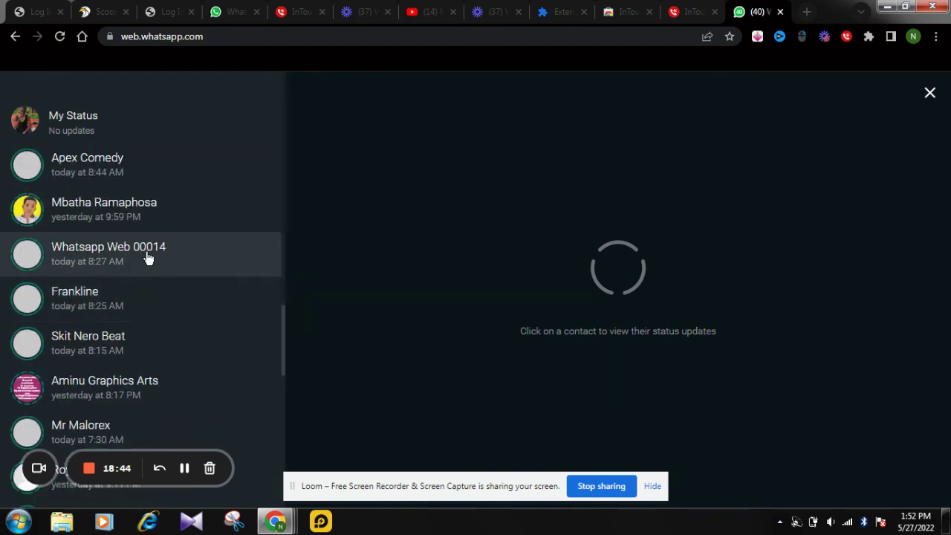
scroll(115, 357, "down", 3)
scroll(116, 361, "down", 3)
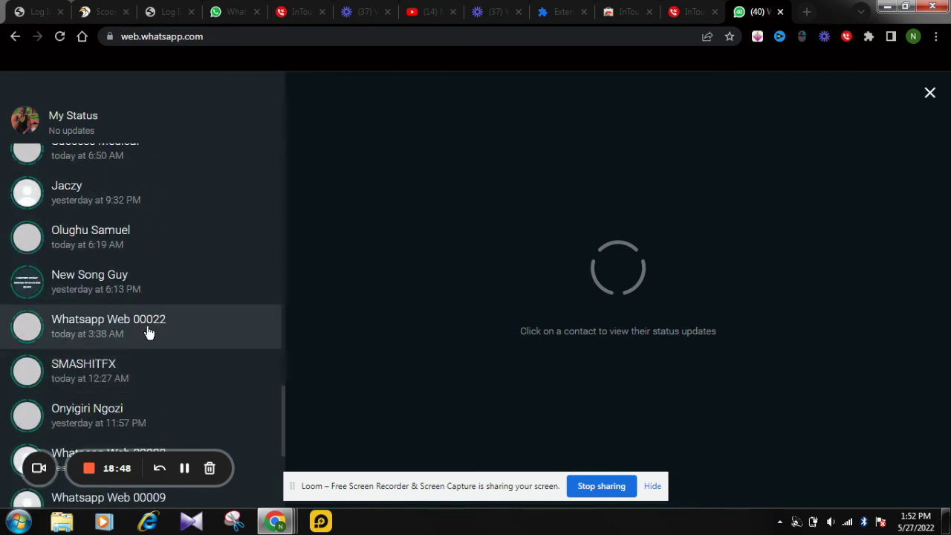
scroll(149, 331, "down", 2)
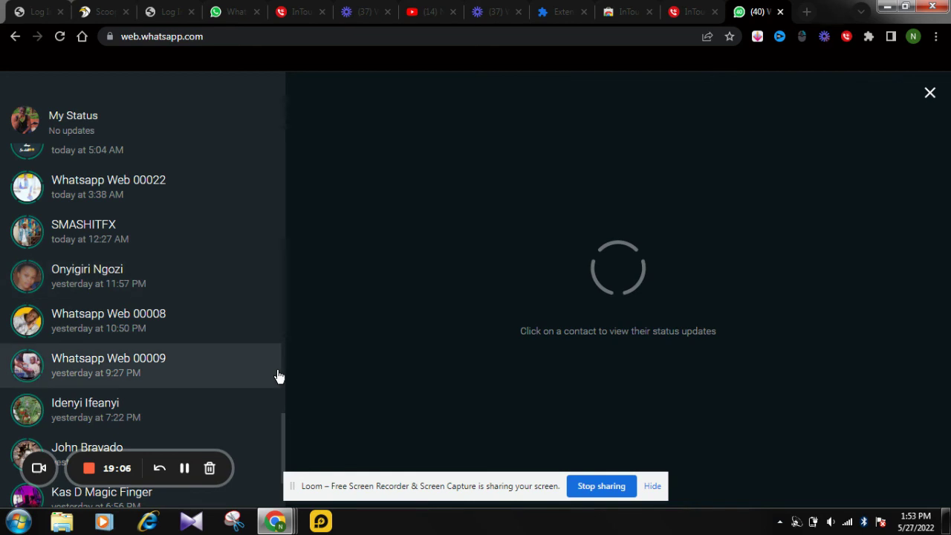
scroll(275, 375, "up", 2)
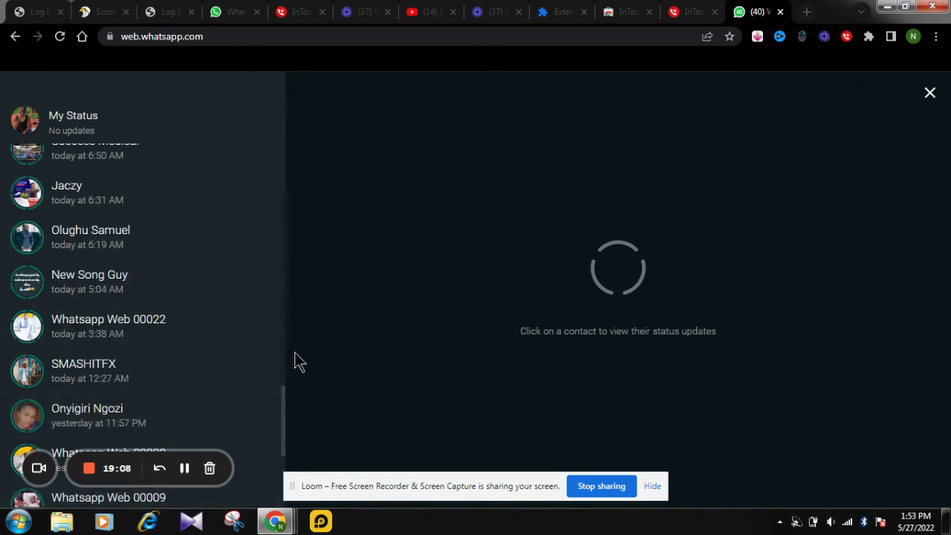